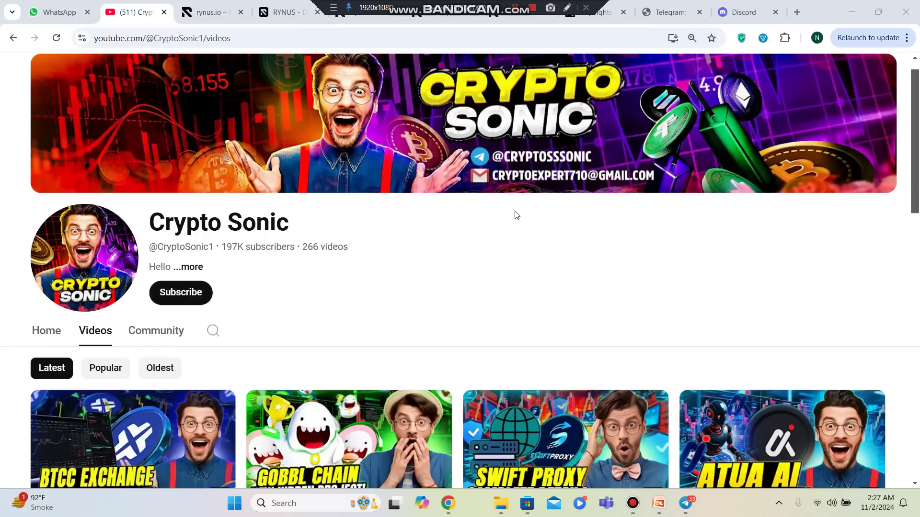
Subscribe to the Crypto Sonic YouTube channel and set its notification bell to All.
click(209, 13)
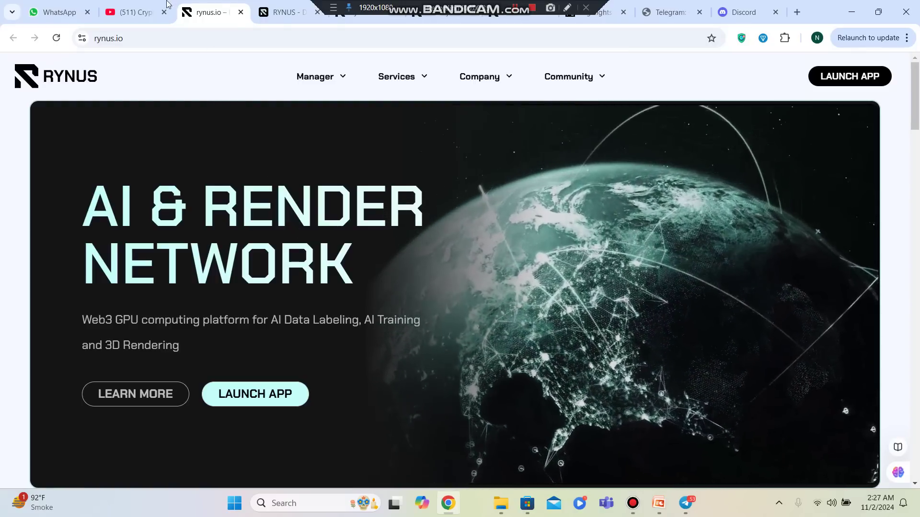
click(147, 11)
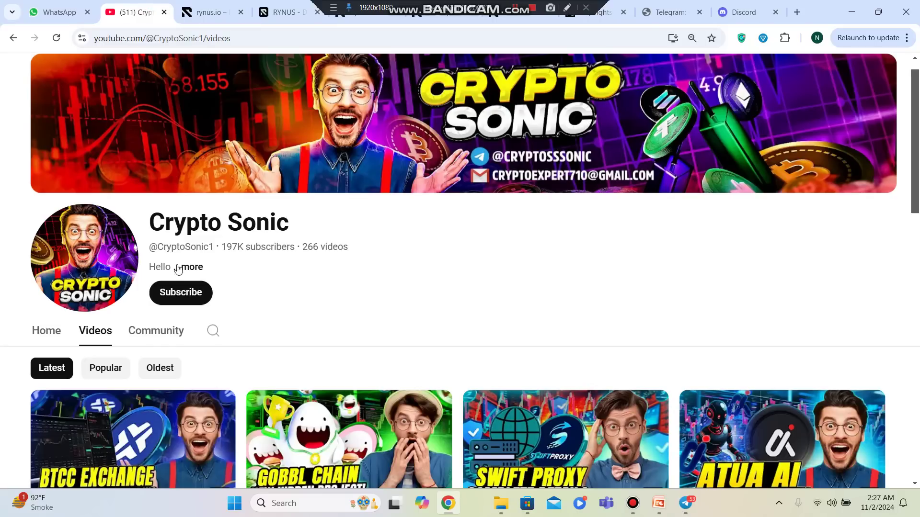
click(177, 292)
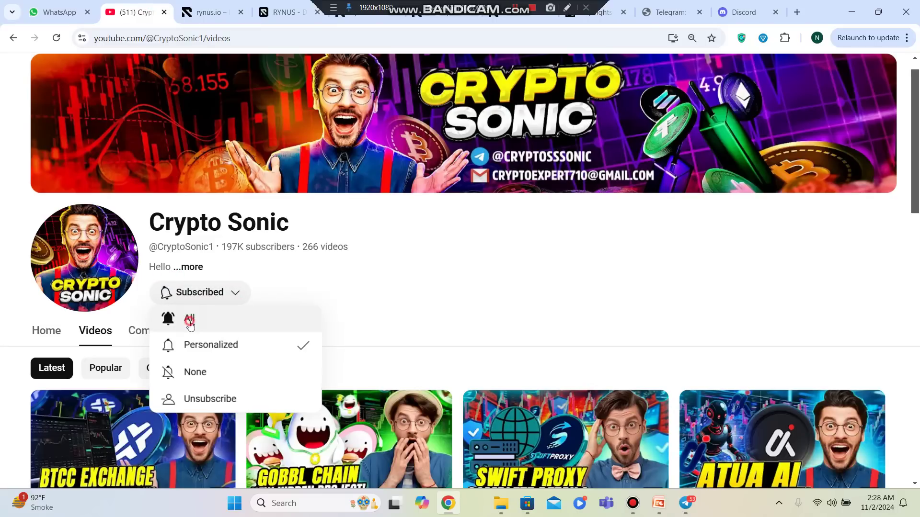
click(190, 322)
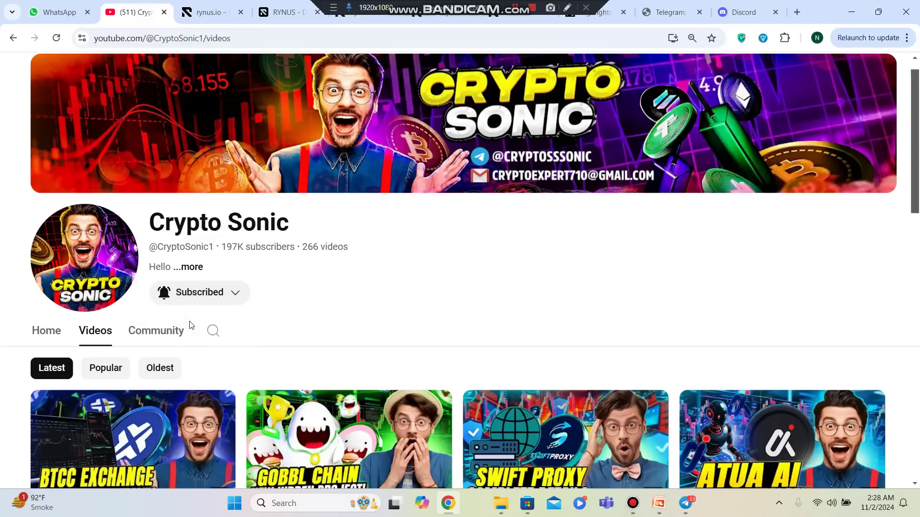
scroll(190, 325, down, 3)
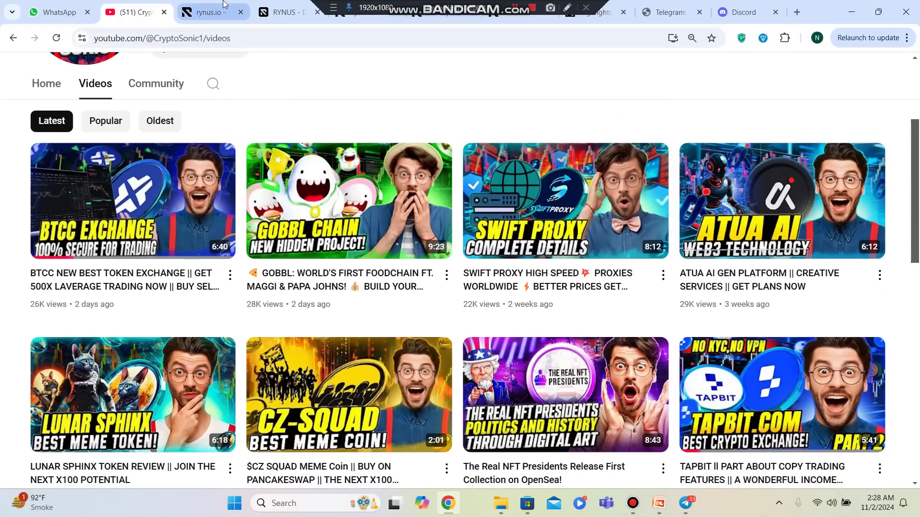
Scroll the rynus.io homepage through its network stats, GPU Worker jobs and Rynus Cloud pricing.
click(209, 12)
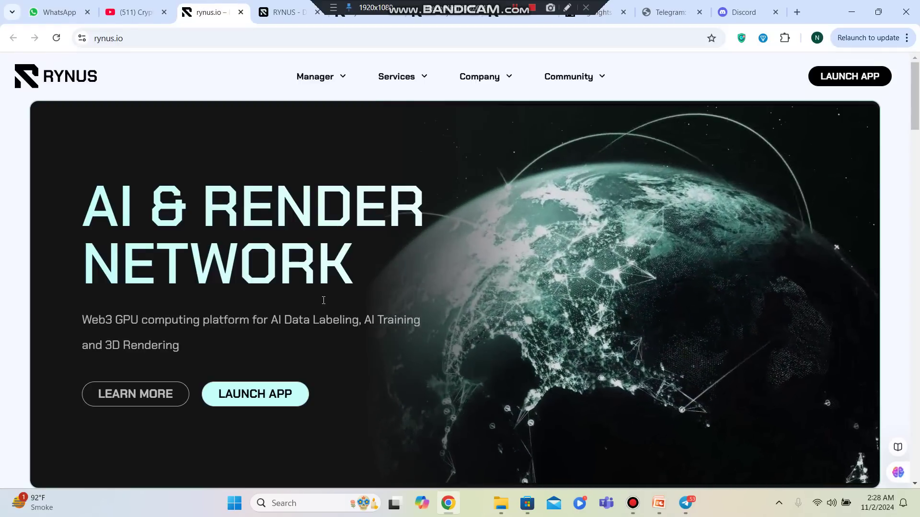
scroll(324, 300, down, 4)
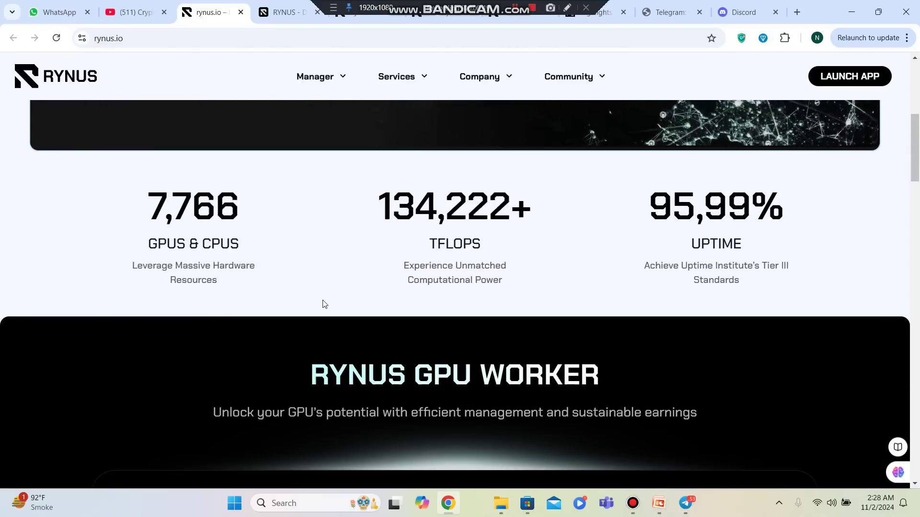
scroll(323, 304, down, 1)
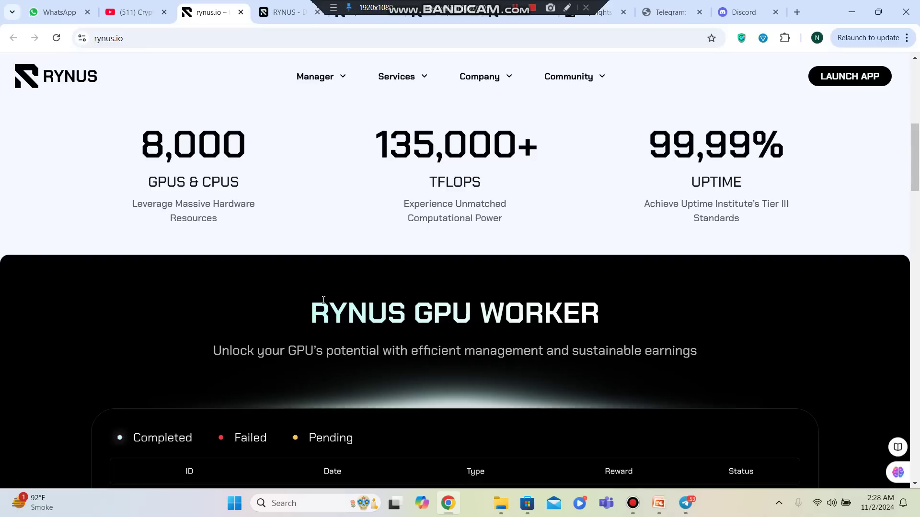
scroll(324, 301, down, 5)
scroll(324, 302, up, 1)
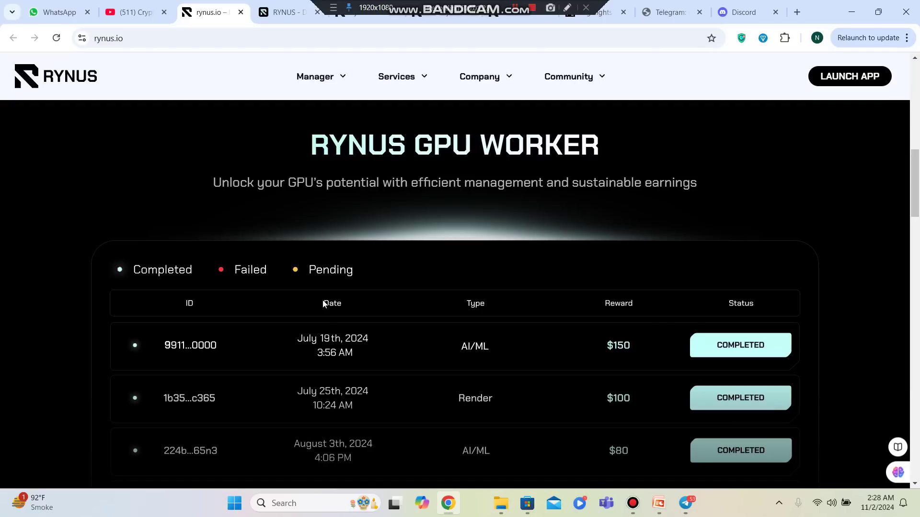
scroll(324, 303, down, 2)
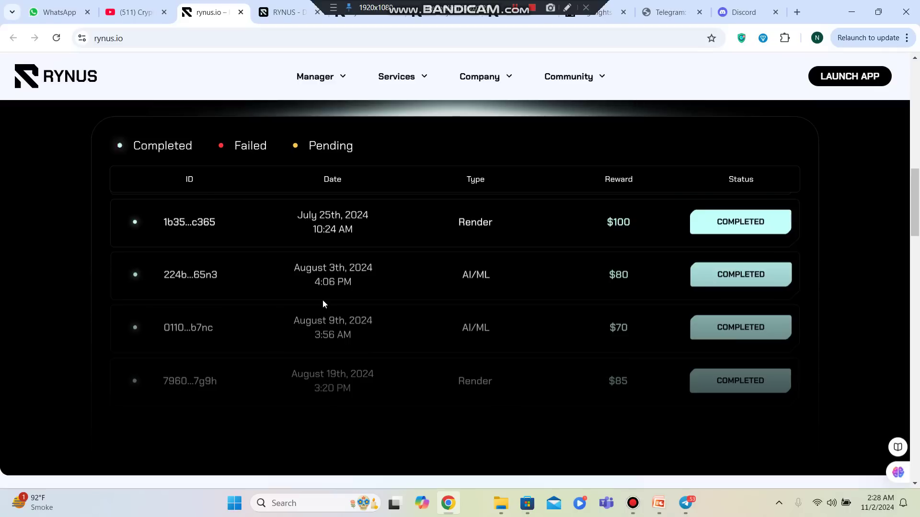
scroll(323, 305, down, 5)
scroll(323, 303, down, 1)
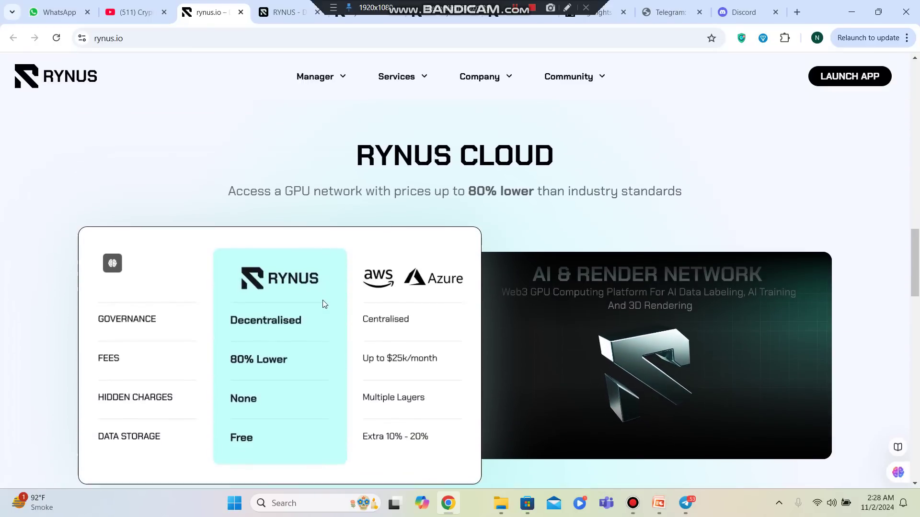
scroll(323, 304, down, 1)
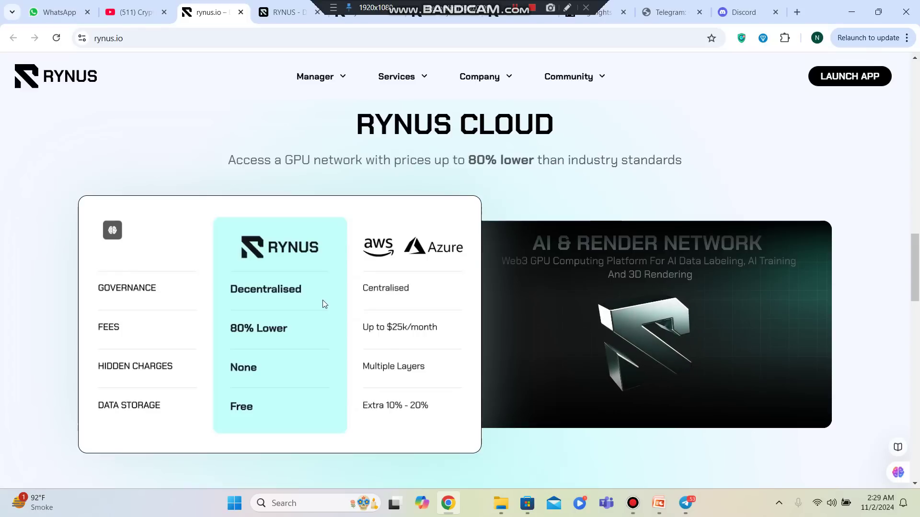
scroll(323, 303, down, 1)
scroll(323, 303, down, 3)
scroll(322, 304, down, 2)
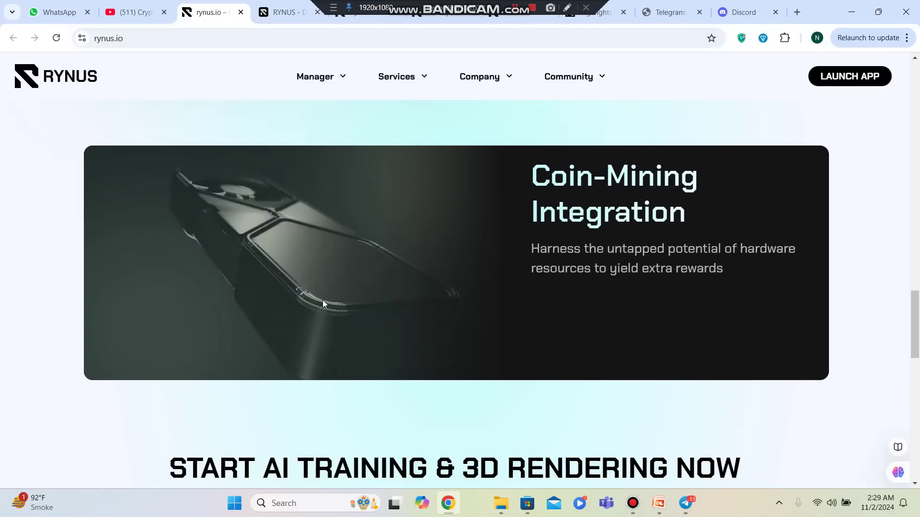
scroll(323, 303, down, 1)
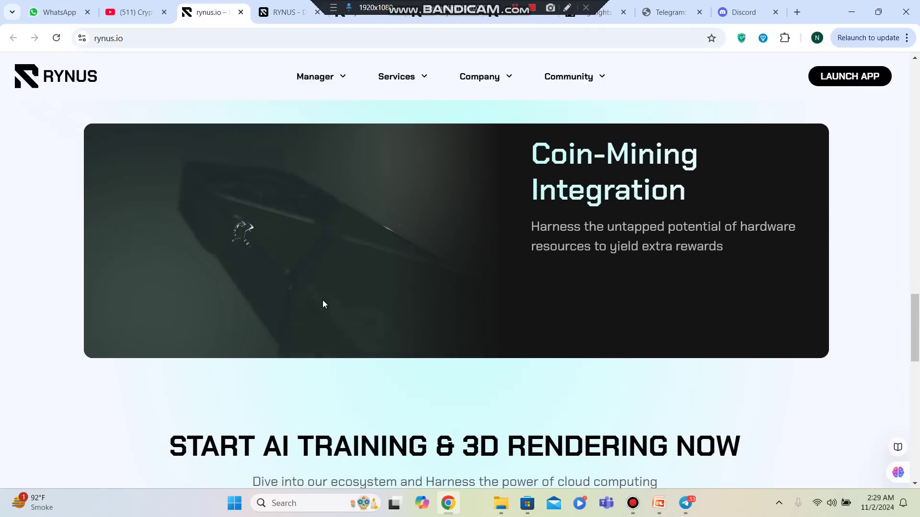
scroll(323, 304, down, 4)
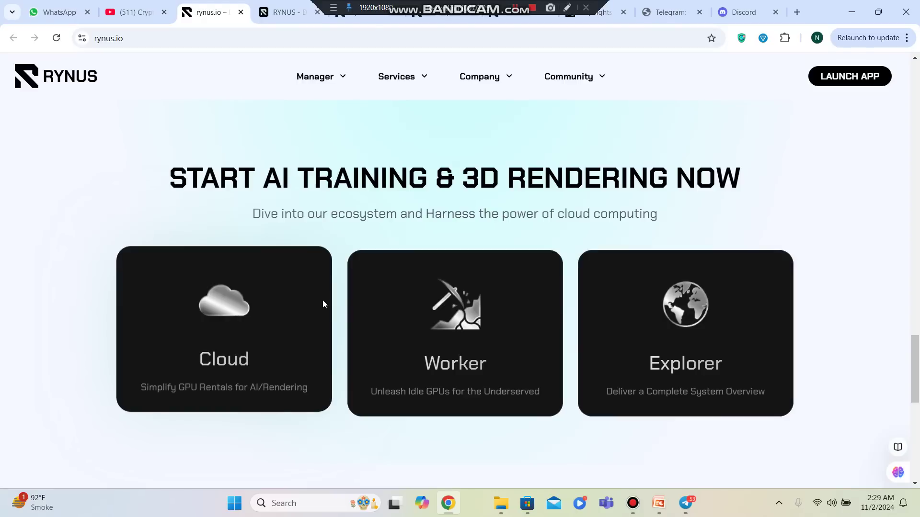
scroll(322, 304, down, 5)
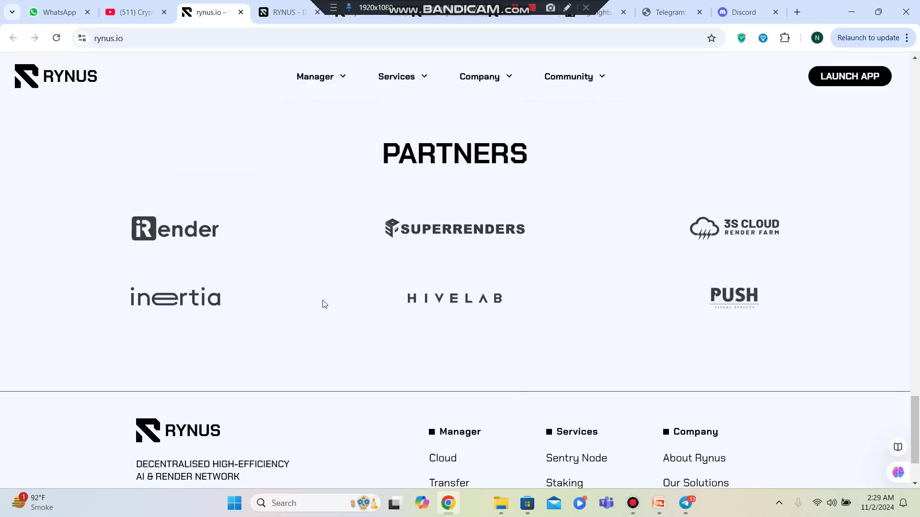
scroll(323, 304, down, 2)
scroll(323, 304, up, 5)
scroll(323, 305, up, 5)
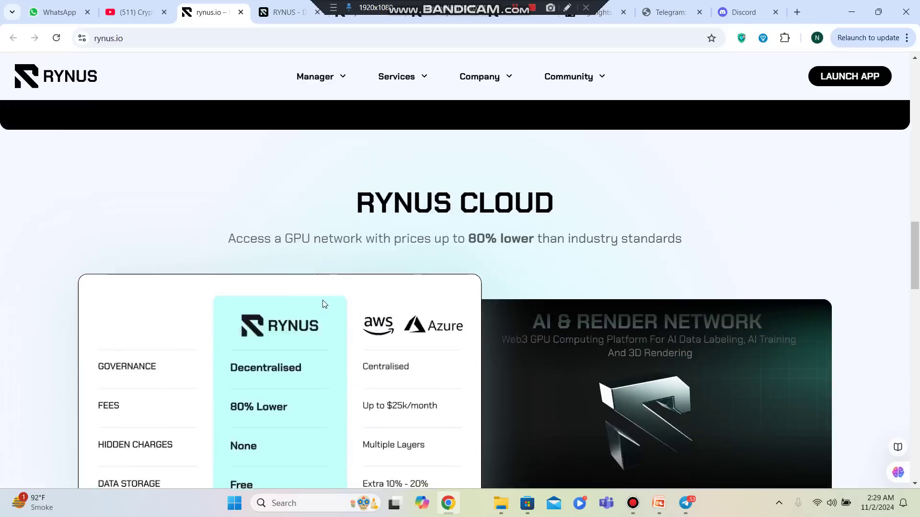
scroll(323, 304, up, 5)
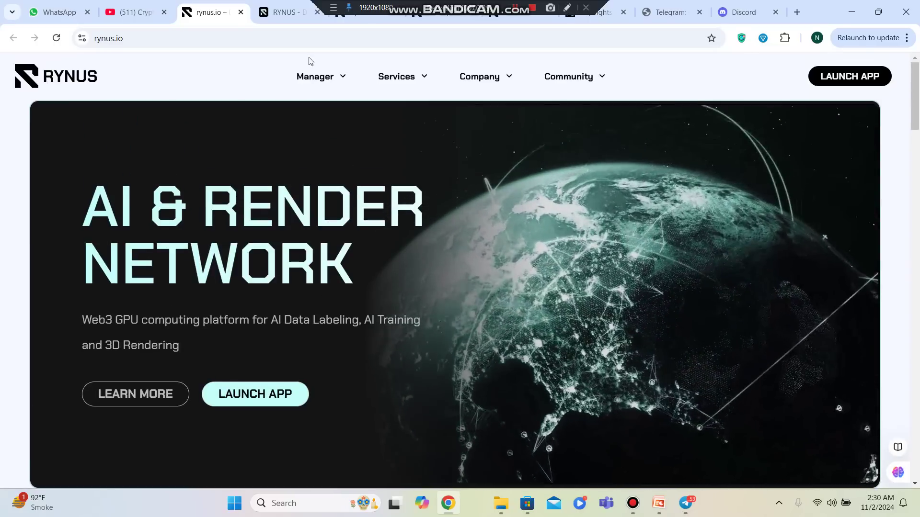
Open Manager > Cloud docs in new tabs and read the Rynus Transfer requirements.
click(315, 78)
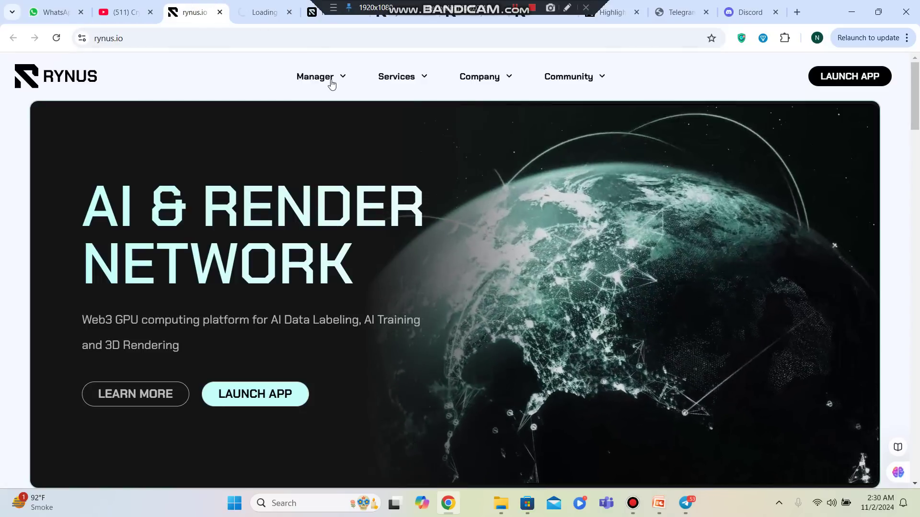
mouse_move(320, 76)
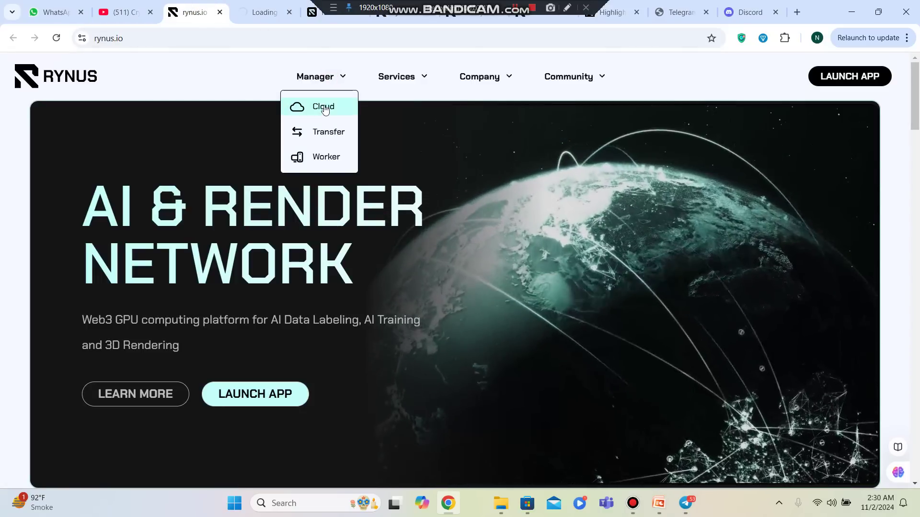
click(324, 106)
click(184, 11)
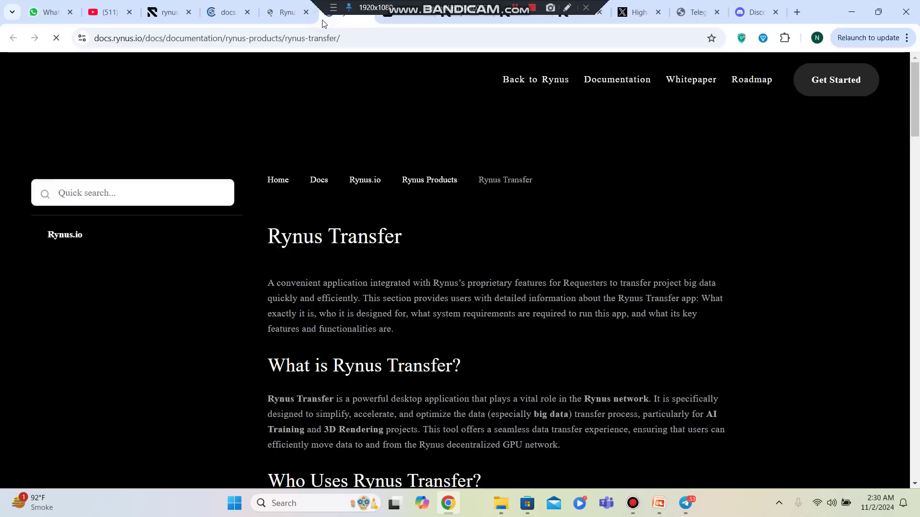
scroll(491, 298, down, 3)
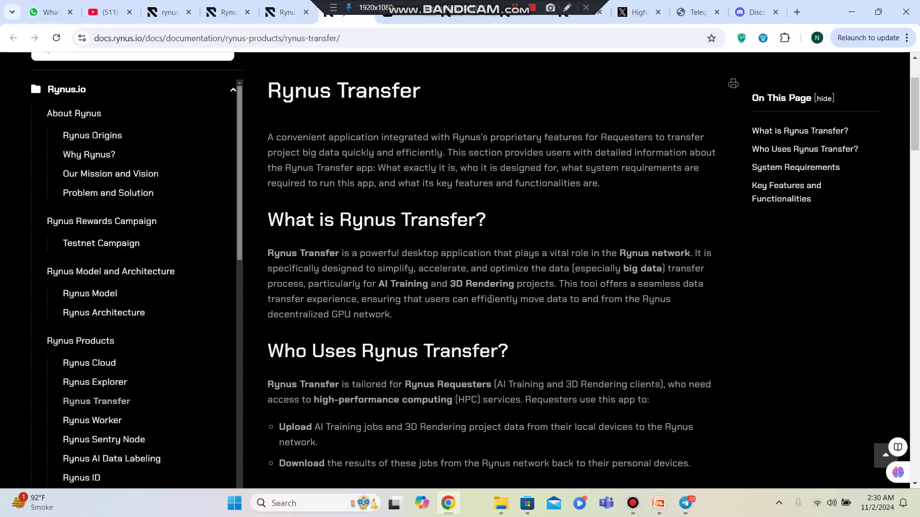
scroll(491, 299, down, 3)
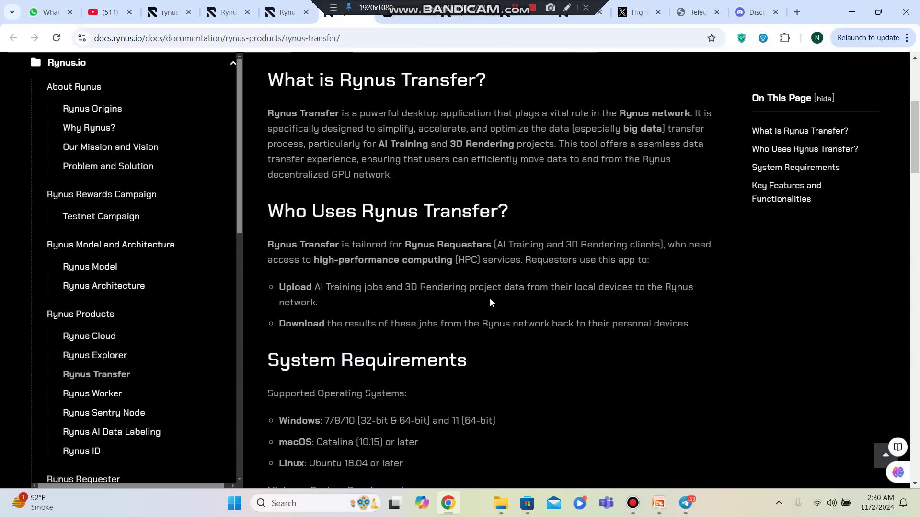
scroll(490, 299, down, 2)
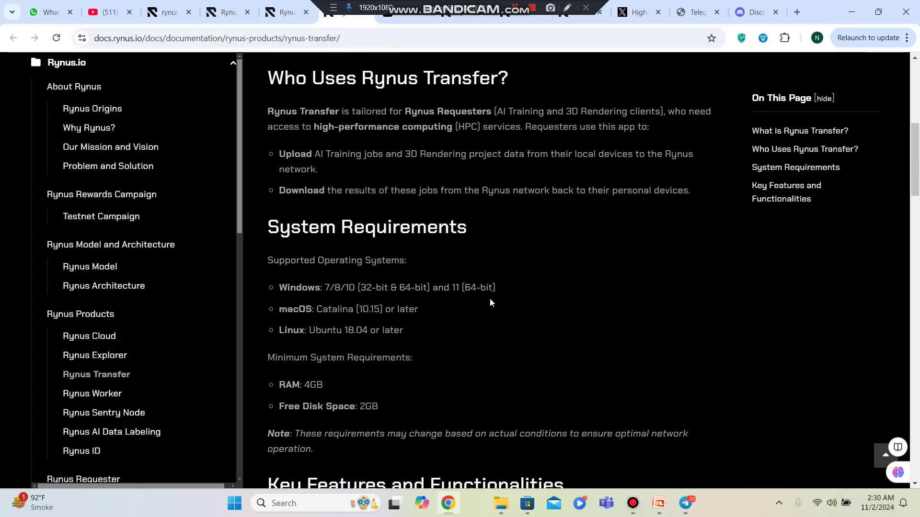
scroll(491, 302, down, 3)
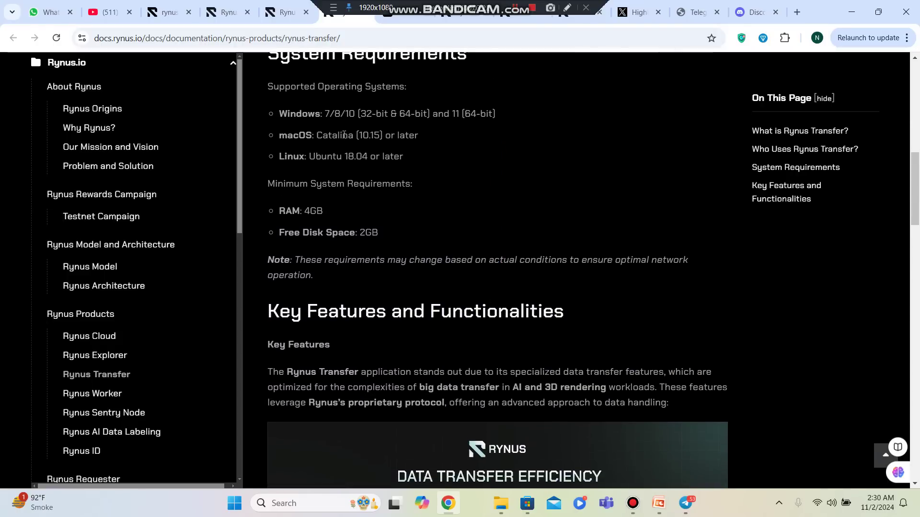
drag(325, 114, 504, 113)
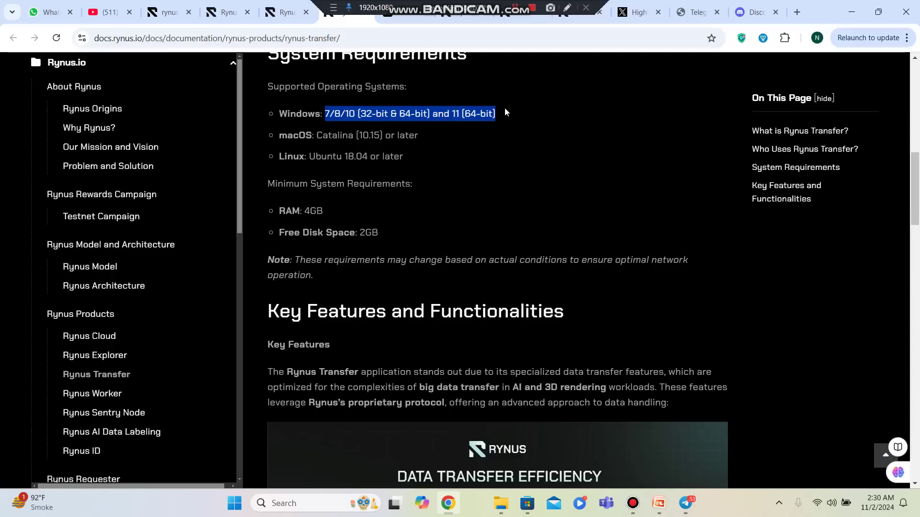
click(523, 197)
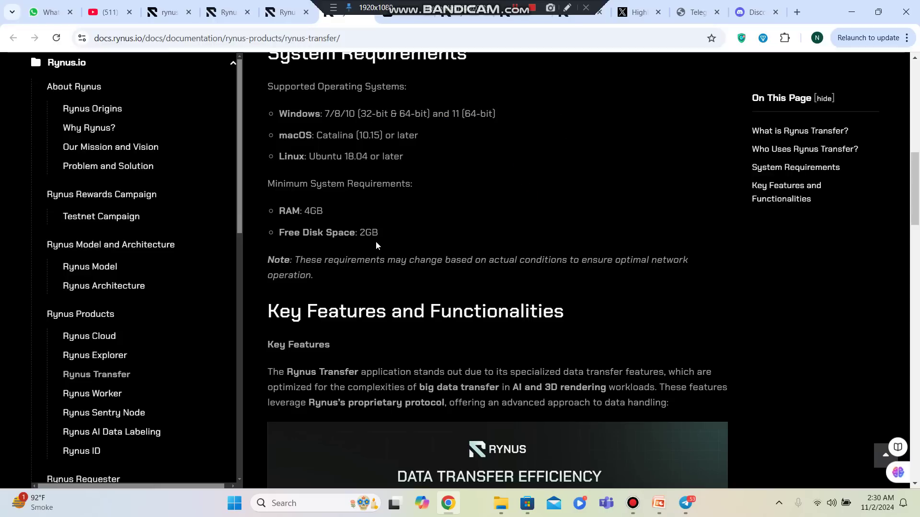
scroll(376, 245, down, 1)
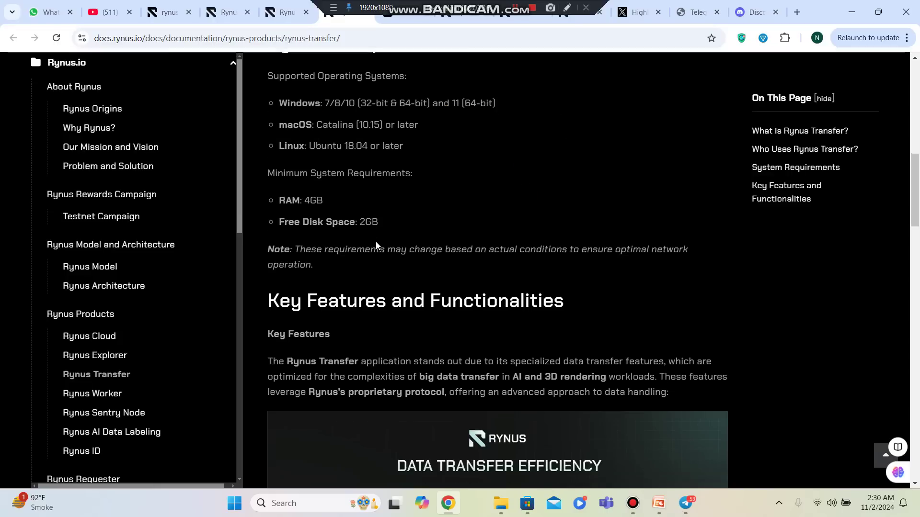
scroll(375, 245, down, 4)
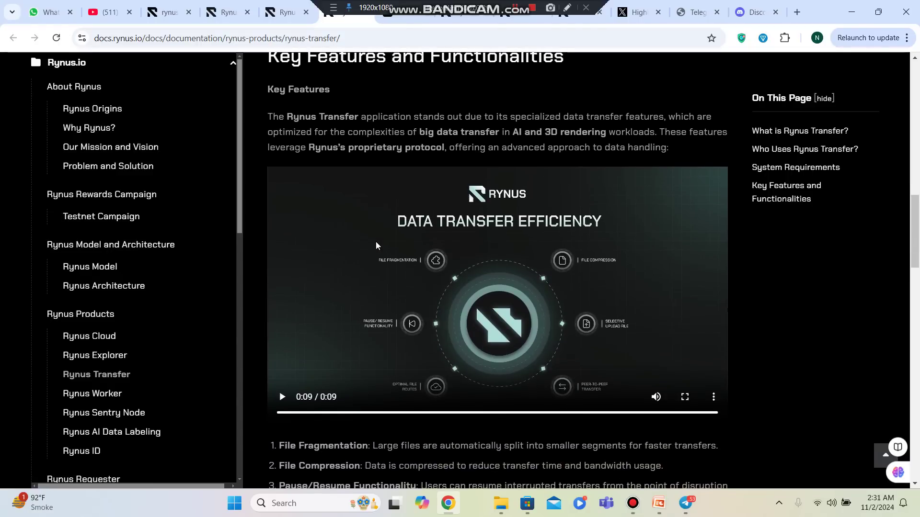
Glance at the Rynus Worker and Rynus Cloud docs, then return to the homepage.
click(225, 9)
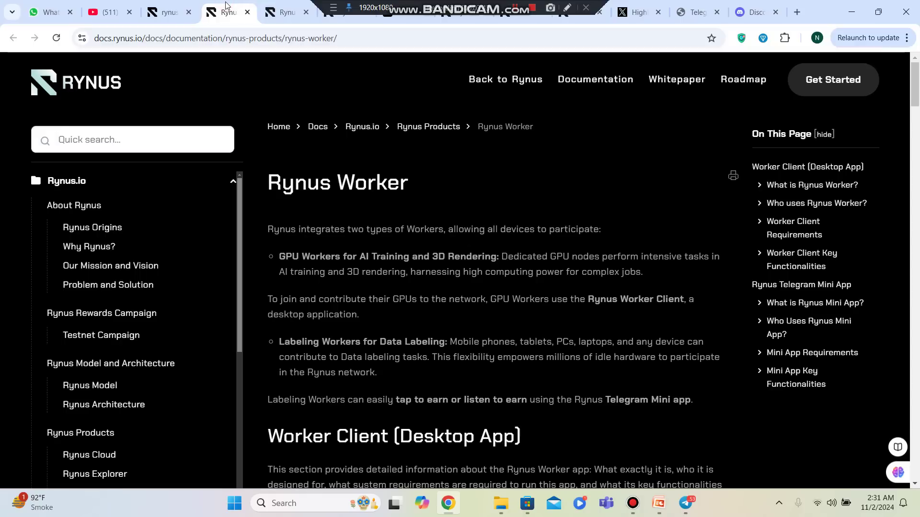
scroll(380, 191, down, 2)
scroll(380, 190, down, 4)
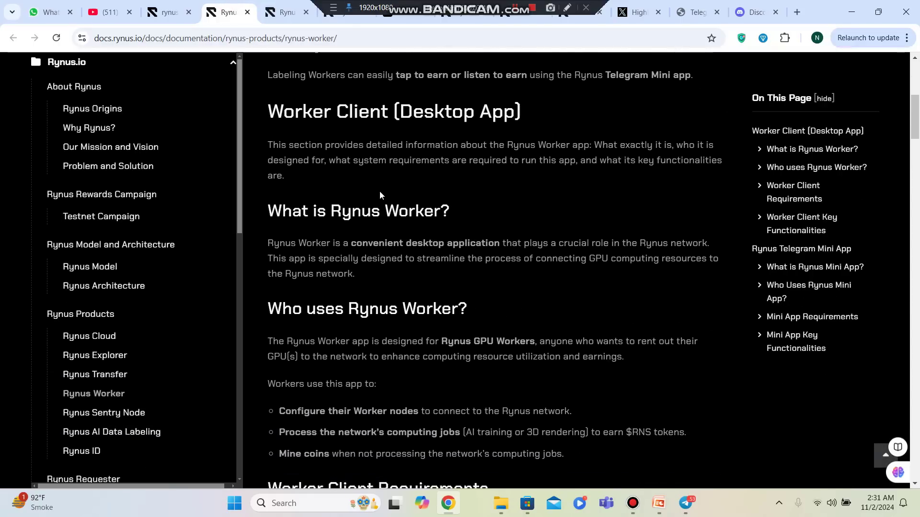
scroll(380, 191, down, 5)
click(272, 11)
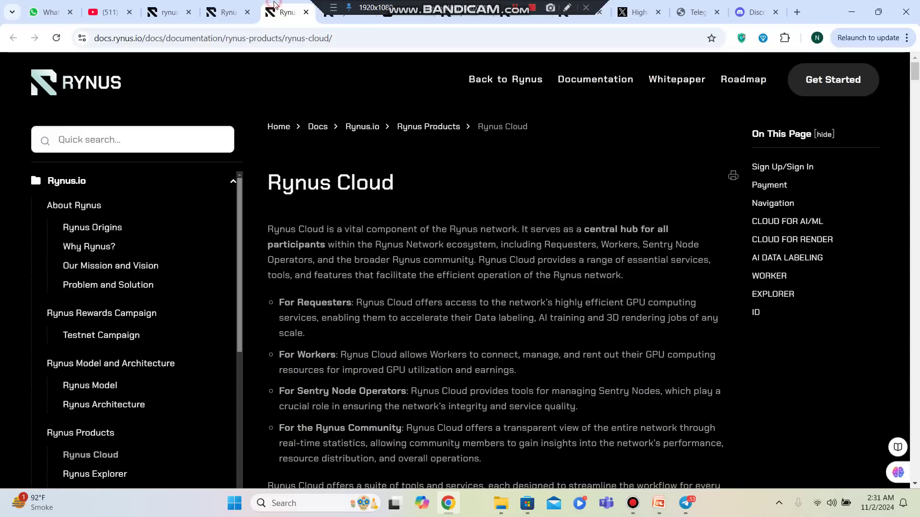
scroll(405, 247, down, 3)
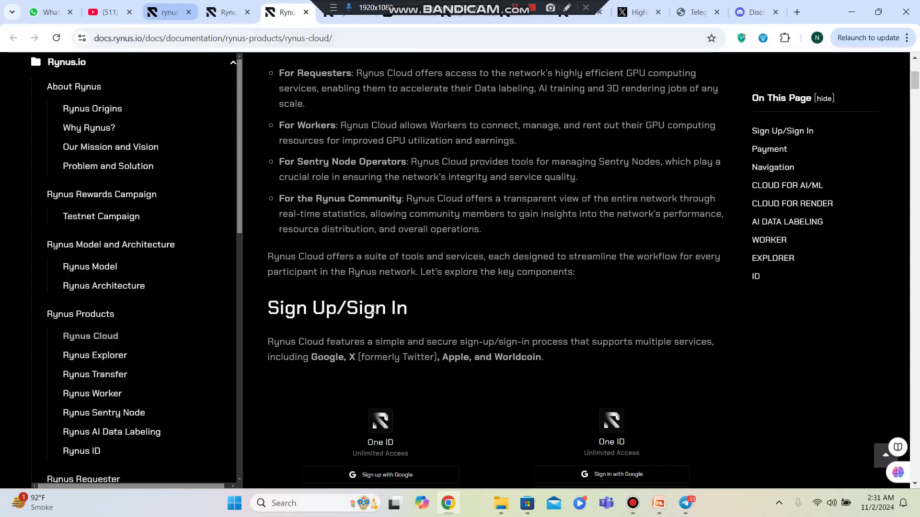
click(169, 11)
mouse_move(402, 76)
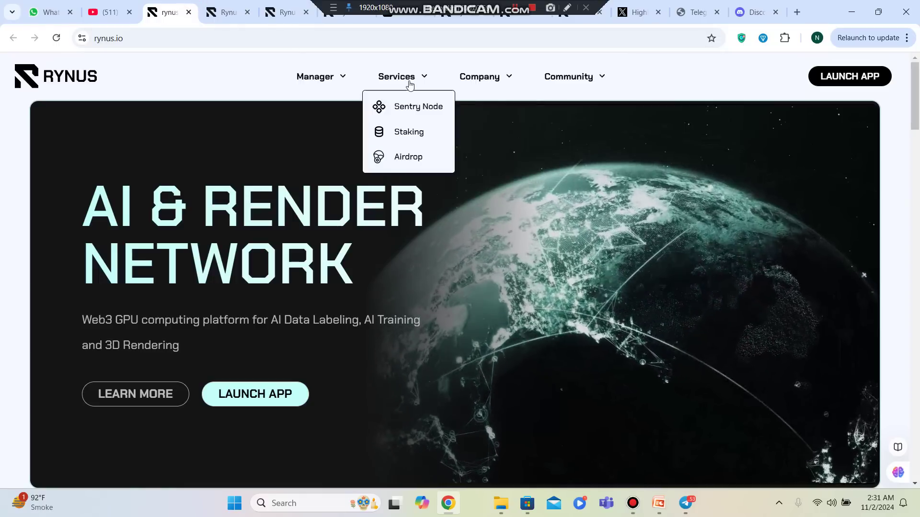
Open the Sentry Node, Staking and Airdrop pages in new tabs.
right_click(412, 107)
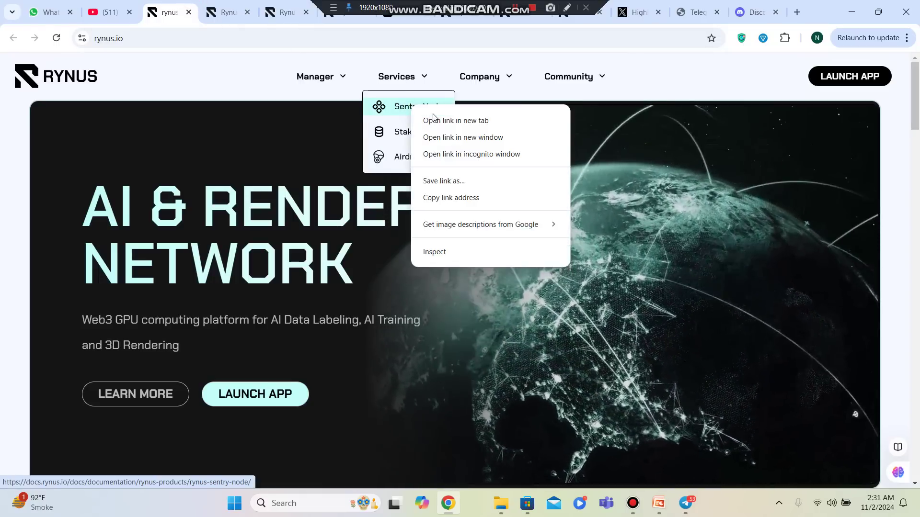
click(437, 120)
right_click(414, 132)
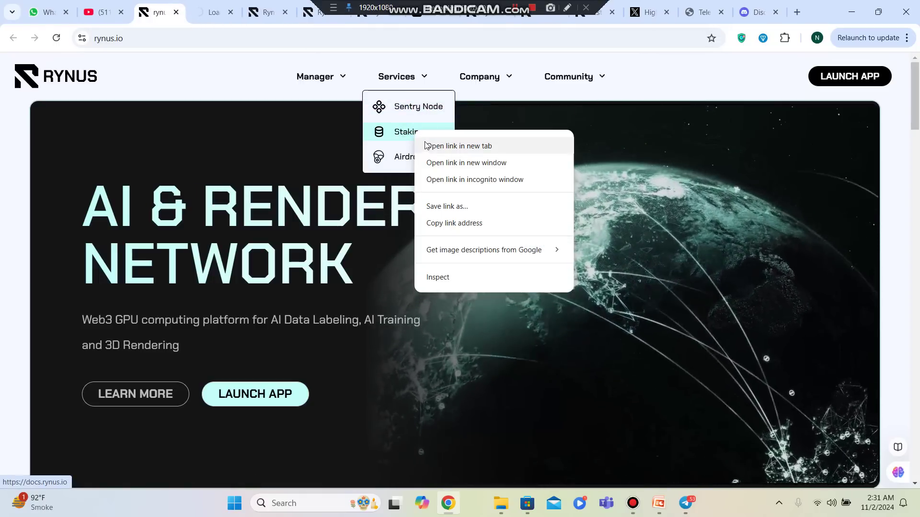
click(426, 146)
right_click(413, 156)
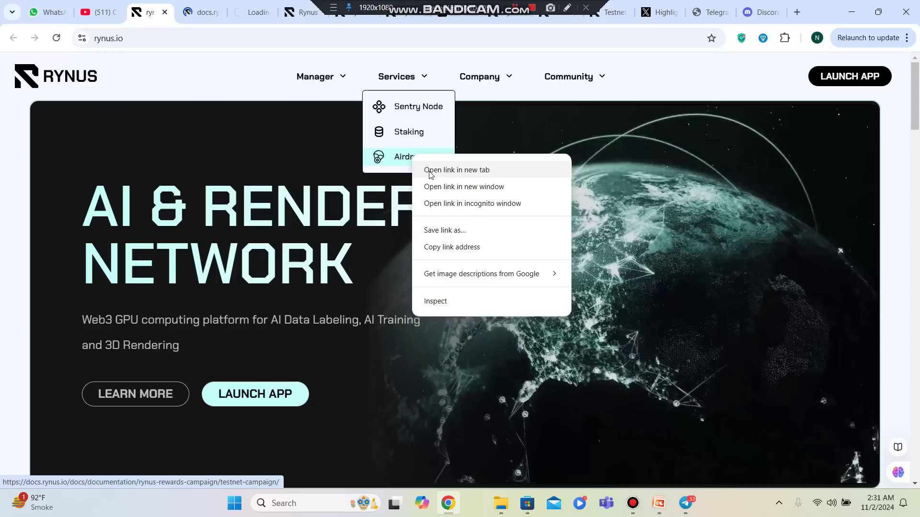
click(430, 170)
mouse_move(485, 76)
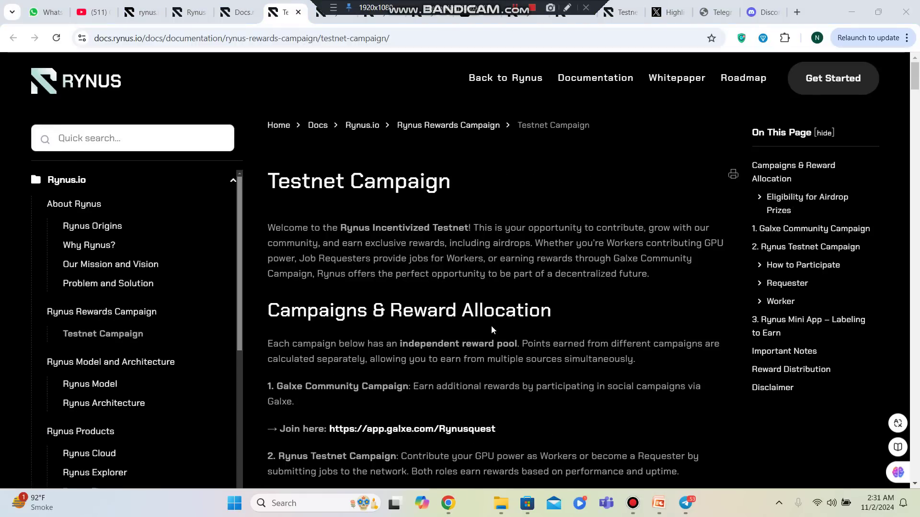
scroll(492, 327, down, 3)
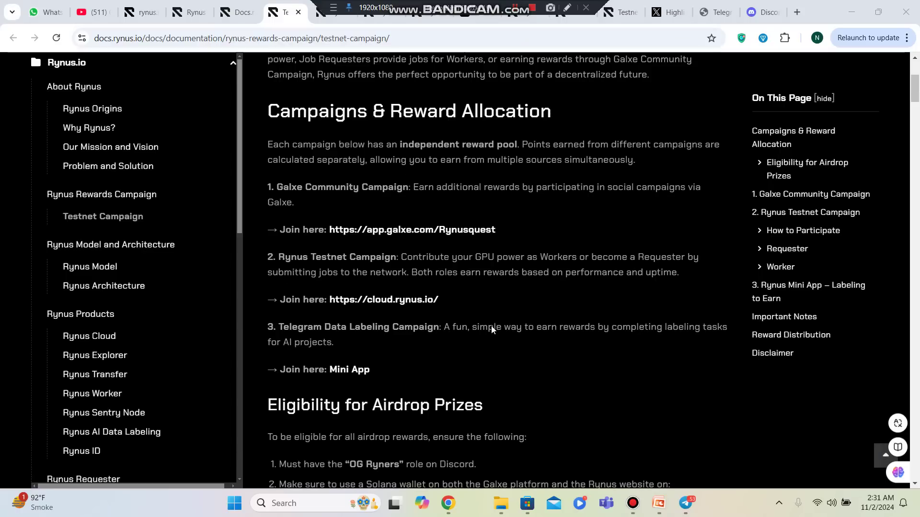
scroll(491, 325, down, 5)
scroll(491, 325, down, 5)
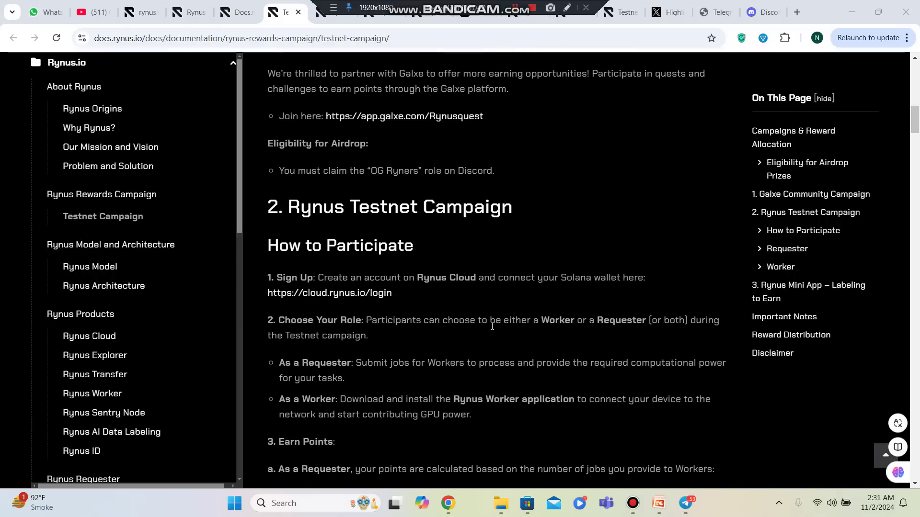
scroll(492, 326, down, 2)
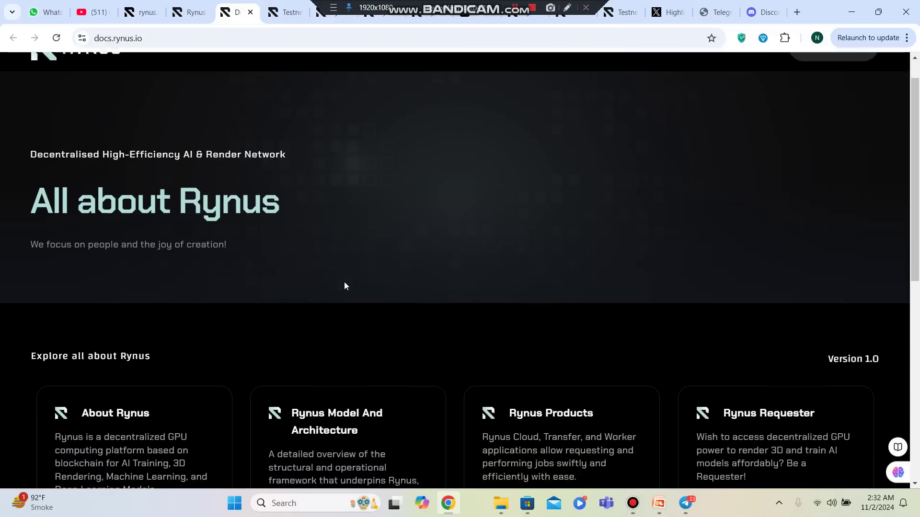
scroll(345, 287, down, 1)
scroll(344, 286, down, 1)
scroll(344, 286, down, 1)
scroll(344, 286, down, 1)
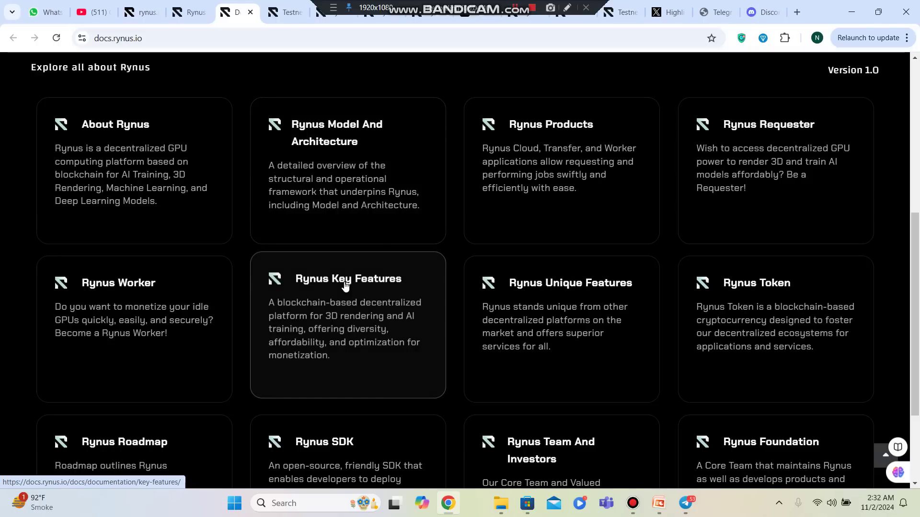
scroll(344, 286, down, 2)
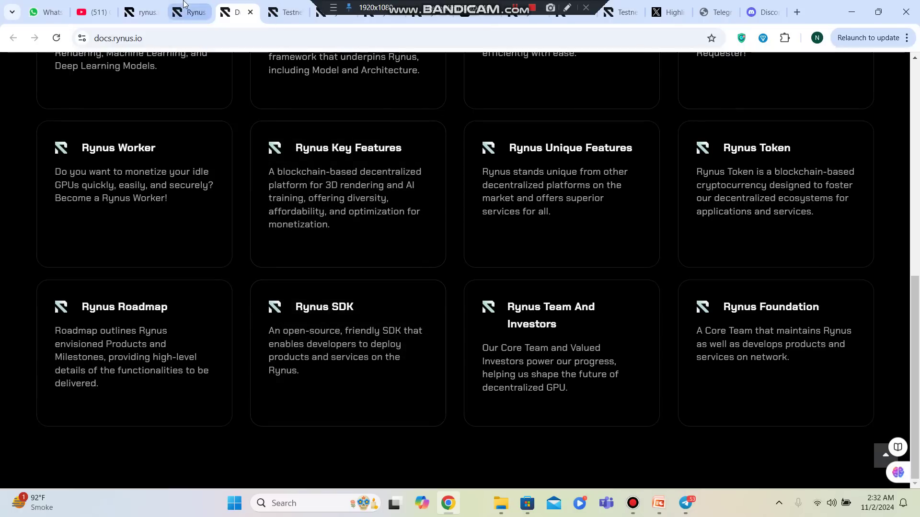
Cycle through the Sentry Node, homepage, Cloud and Transfer tabs to cloud.rynus.io/navigation.
click(189, 12)
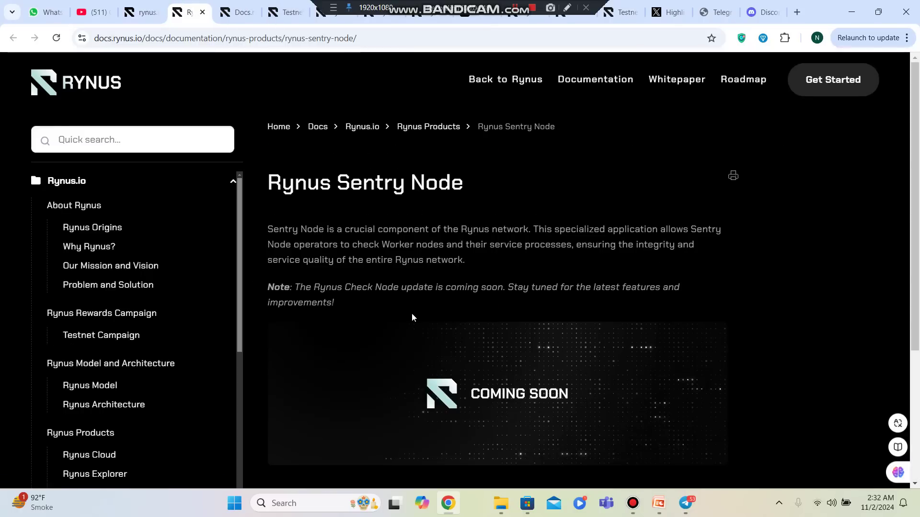
scroll(412, 317, down, 2)
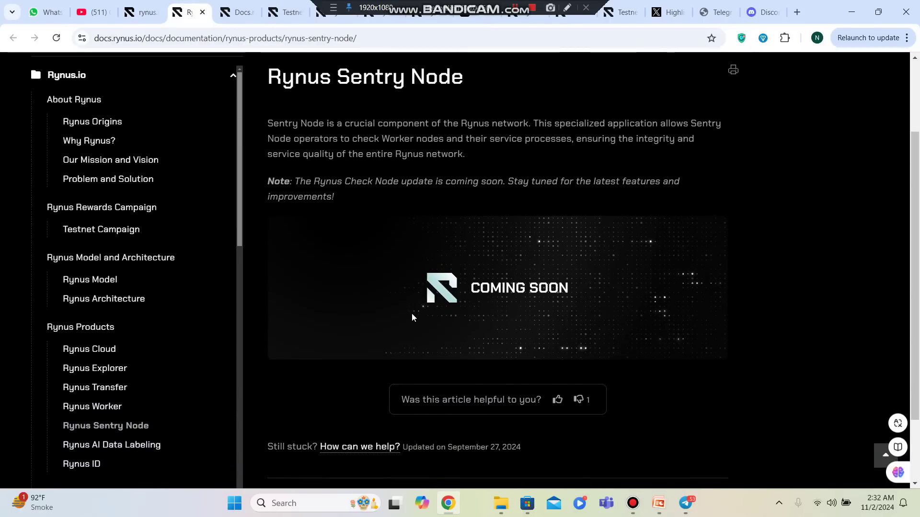
click(144, 11)
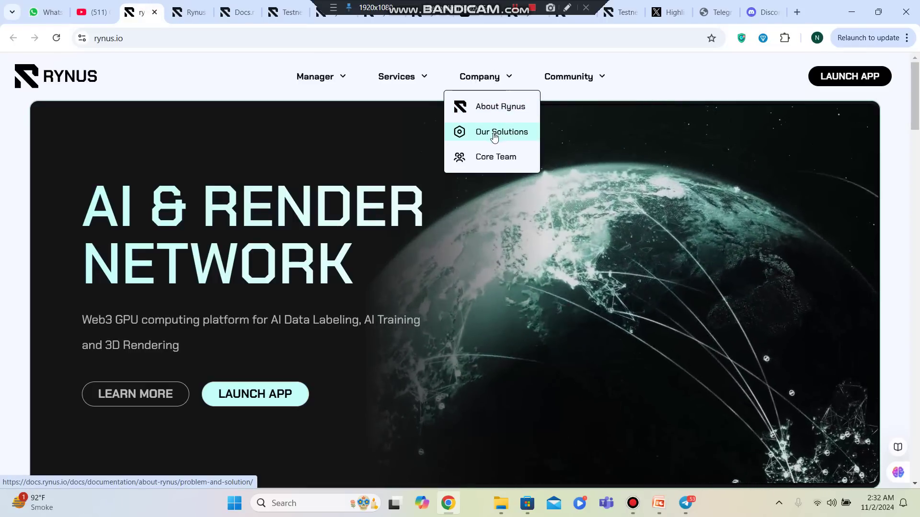
mouse_move(568, 76)
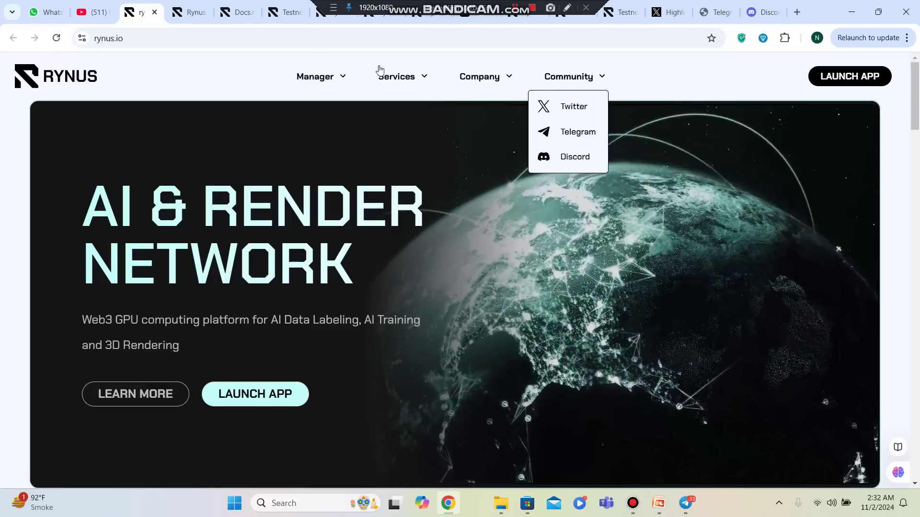
click(385, 19)
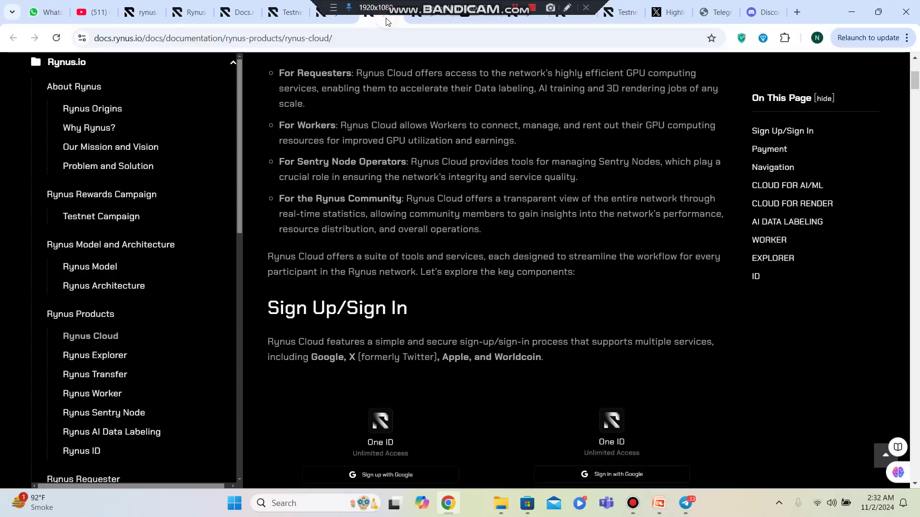
click(440, 19)
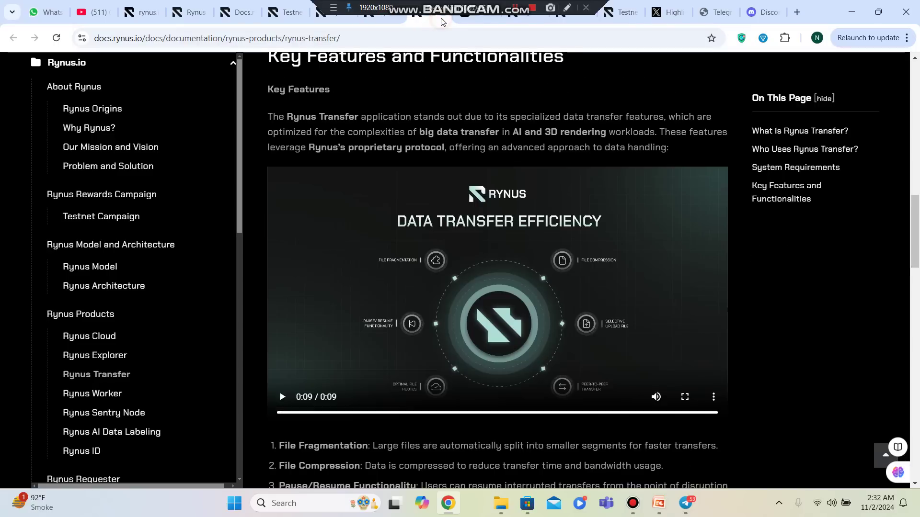
click(481, 21)
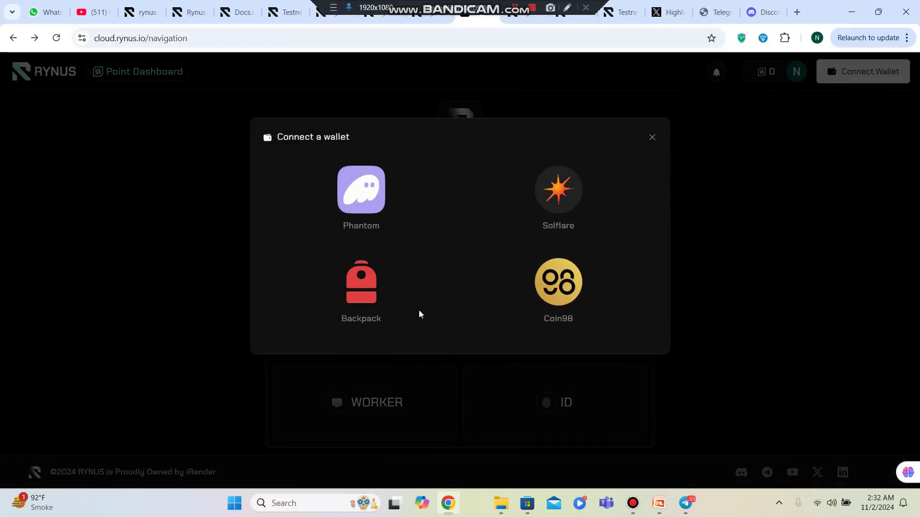
Connect Phantom by unlocking it with the password and approving the site connection.
click(379, 177)
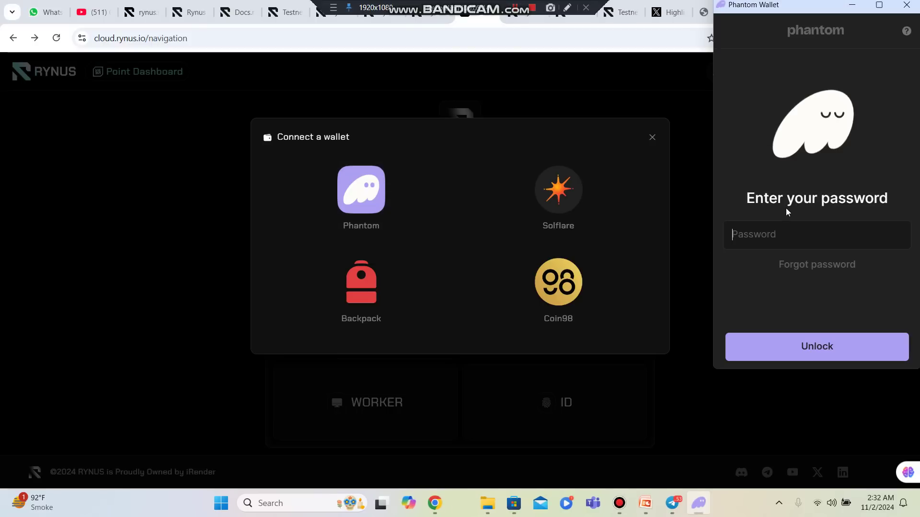
text(•)
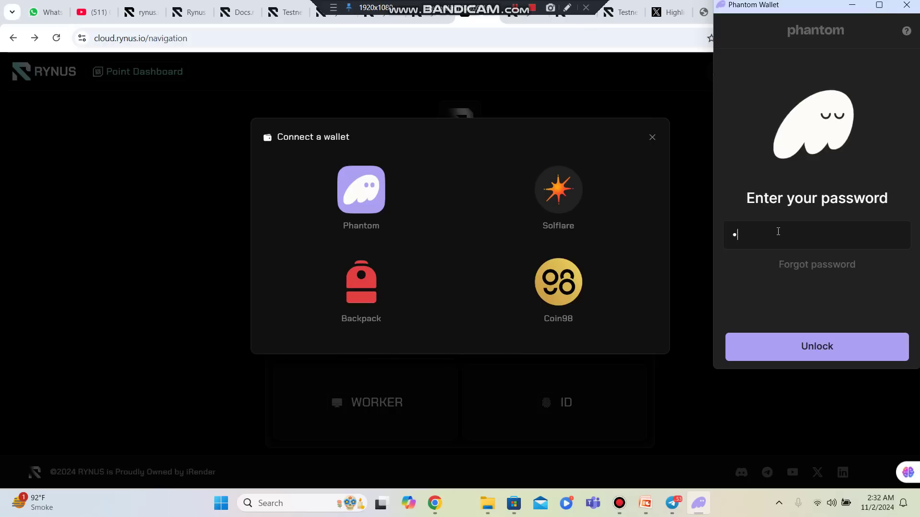
text(•••••••••)
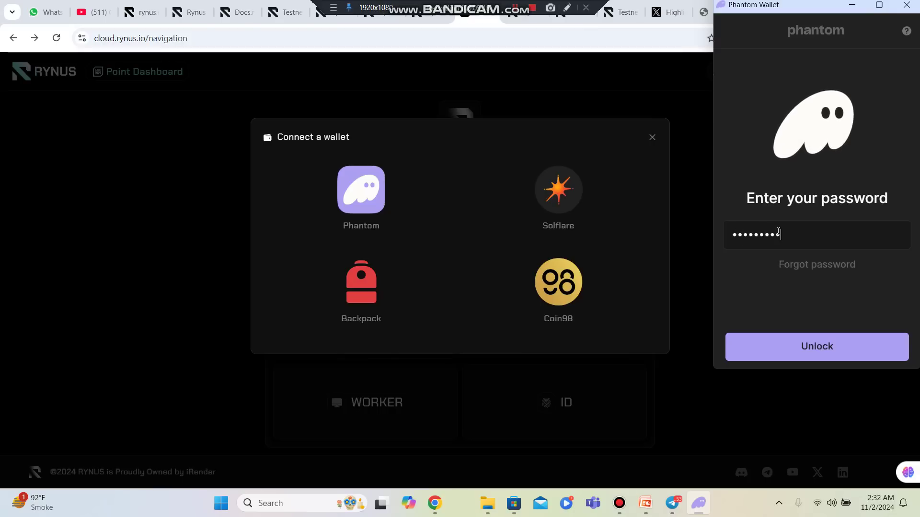
text(••)
key(Return)
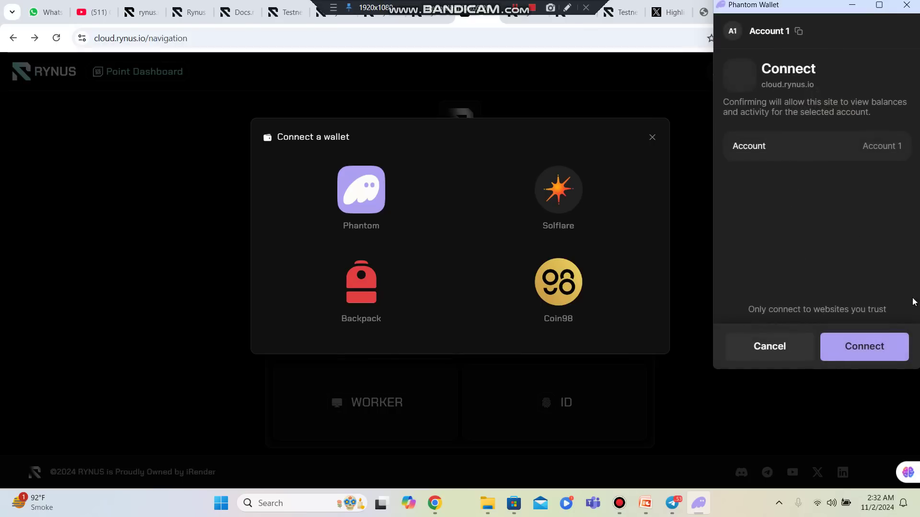
click(865, 348)
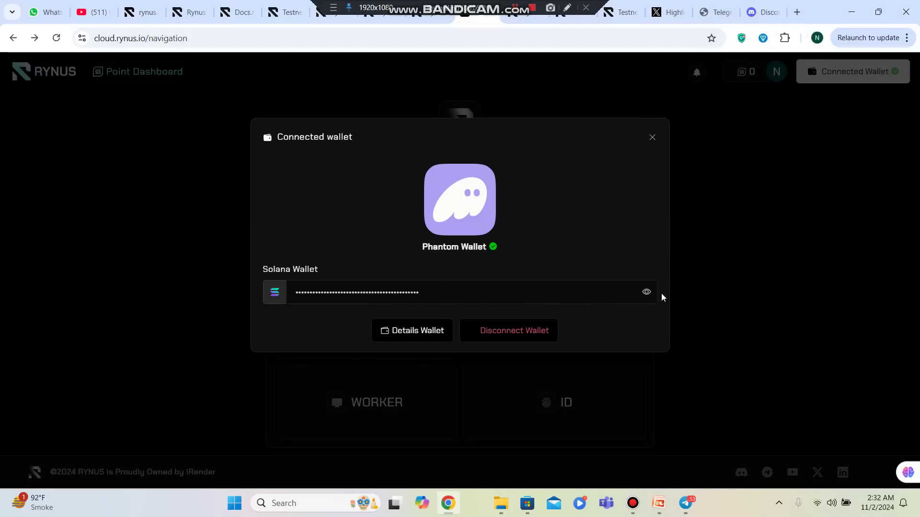
click(652, 139)
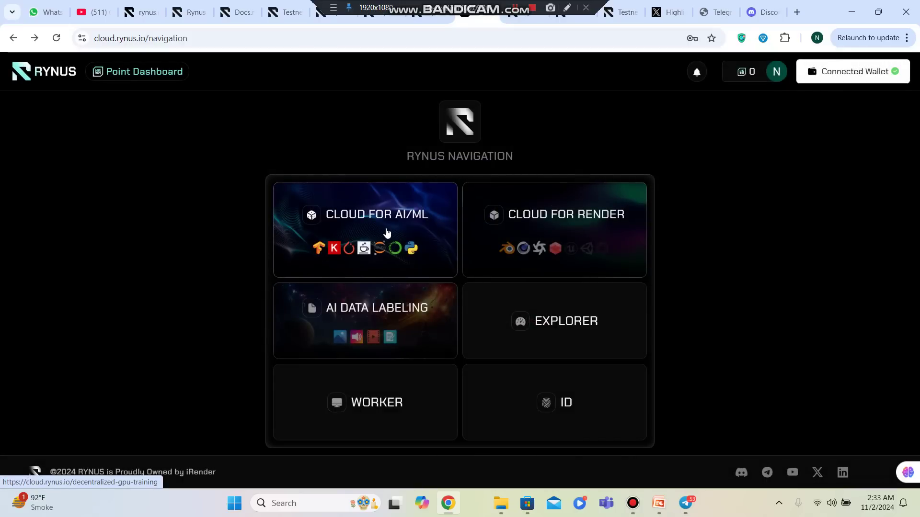
Open Cloud for AI/ML, Cloud for Render, AI Data Labeling, Explorer, Worker and ID in new tabs.
right_click(386, 232)
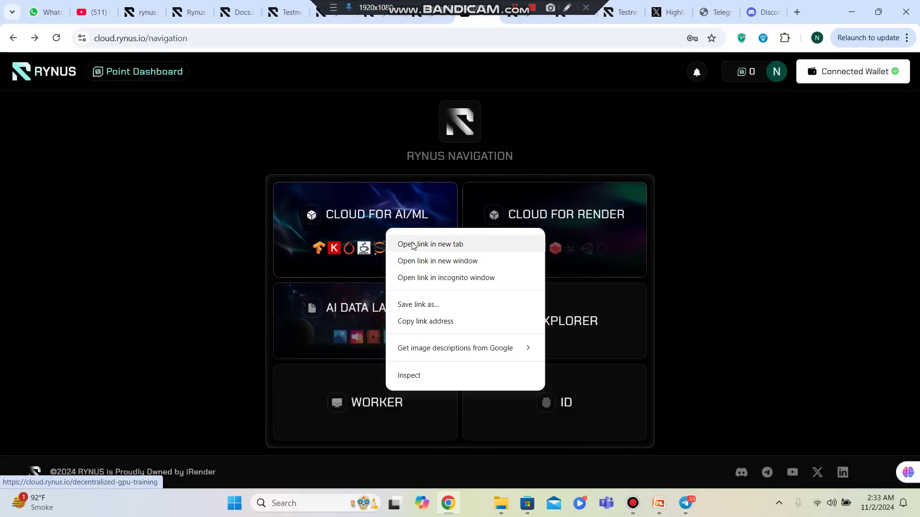
click(412, 246)
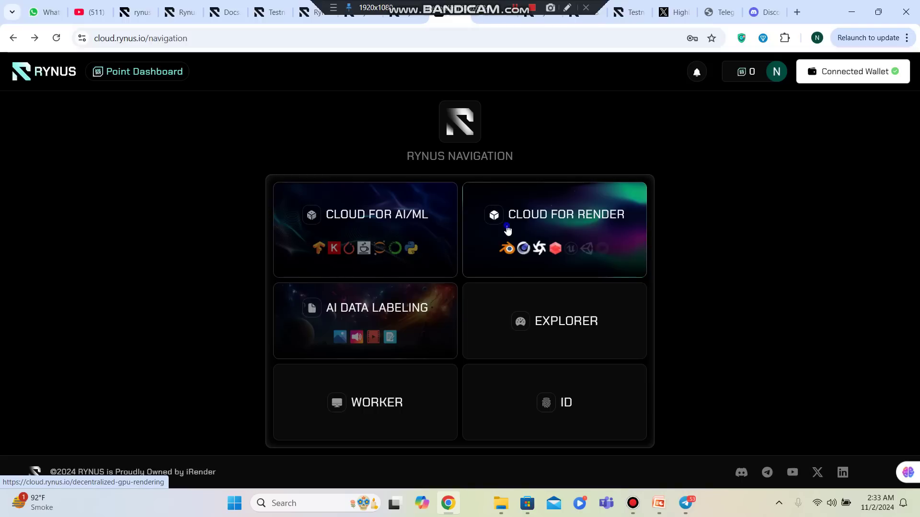
right_click(508, 230)
click(529, 240)
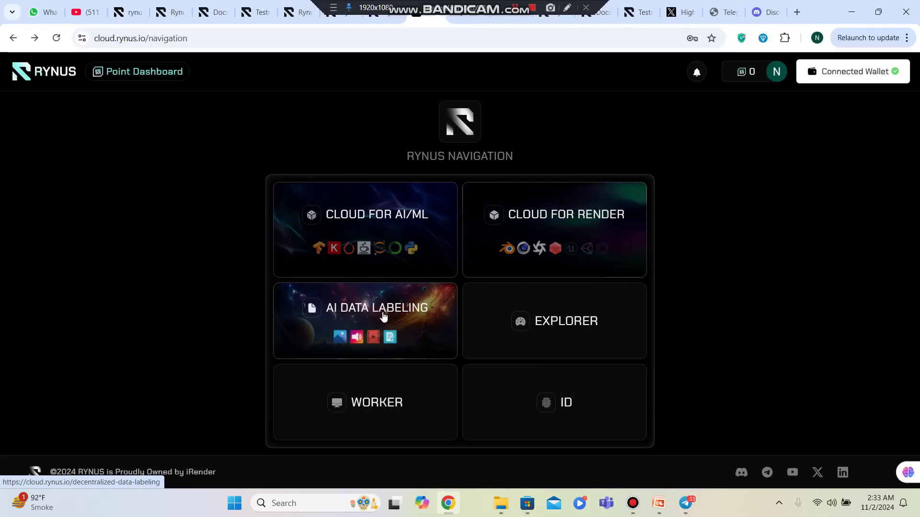
right_click(381, 308)
click(406, 329)
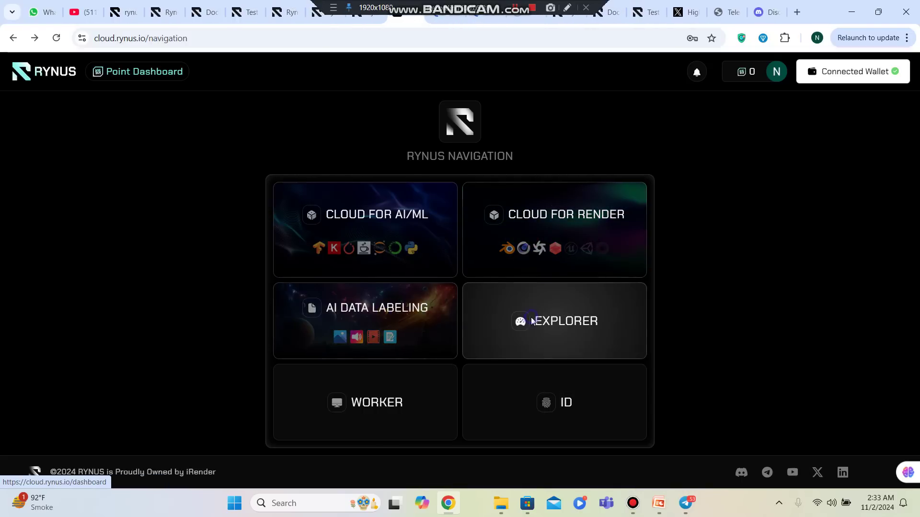
right_click(531, 322)
click(546, 333)
right_click(407, 396)
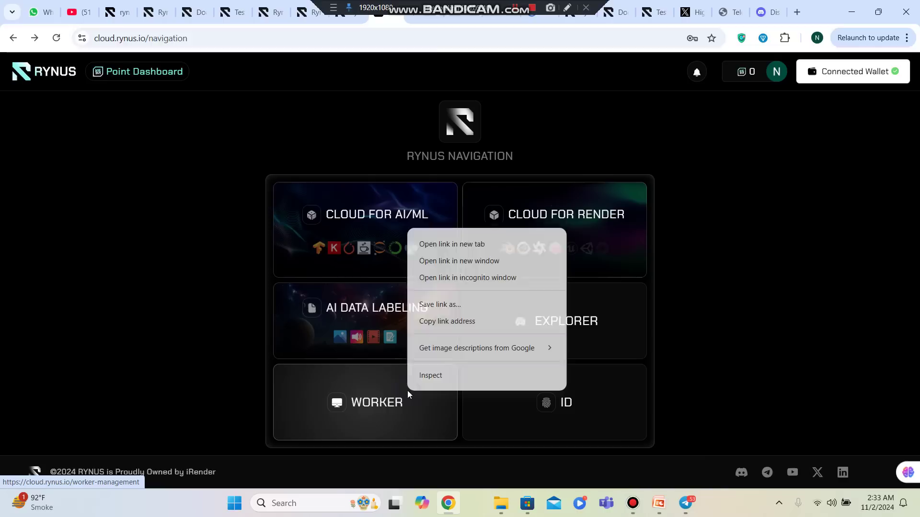
click(452, 241)
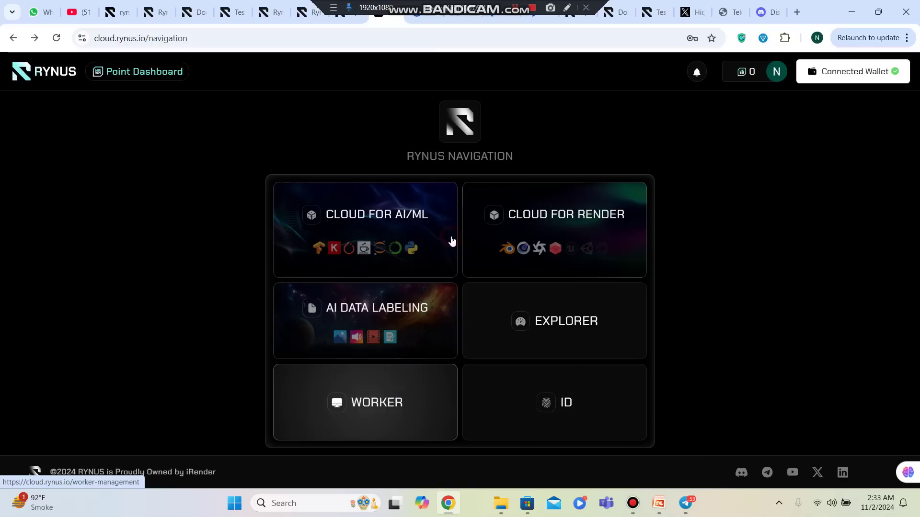
right_click(555, 432)
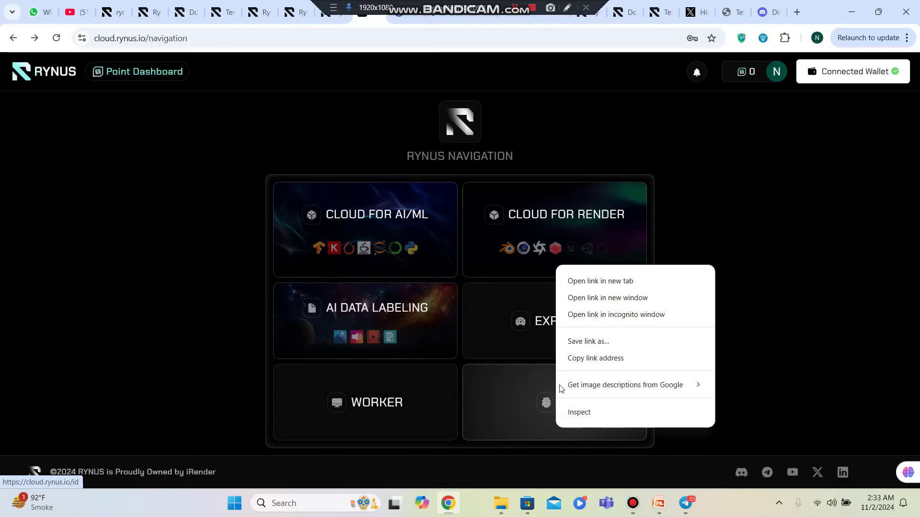
click(622, 283)
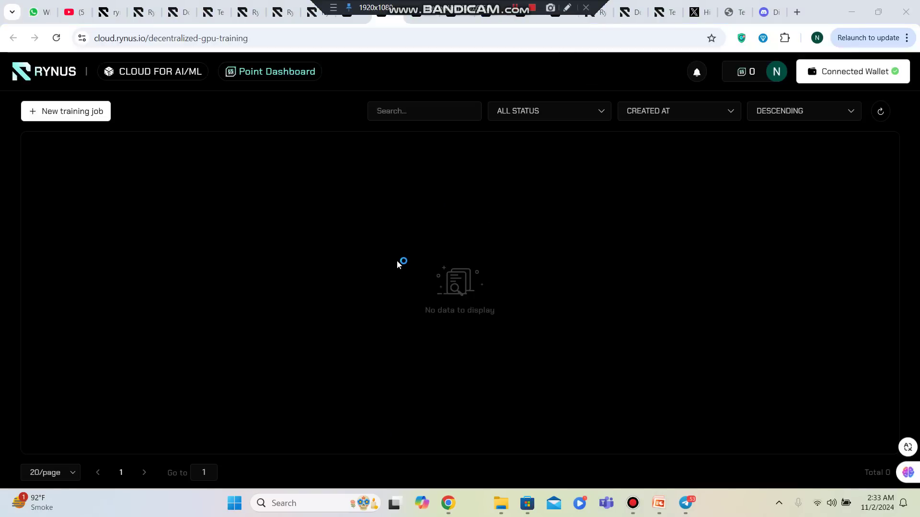
On the AI/ML jobs page, start a New training job and continue past How It Works.
click(356, 23)
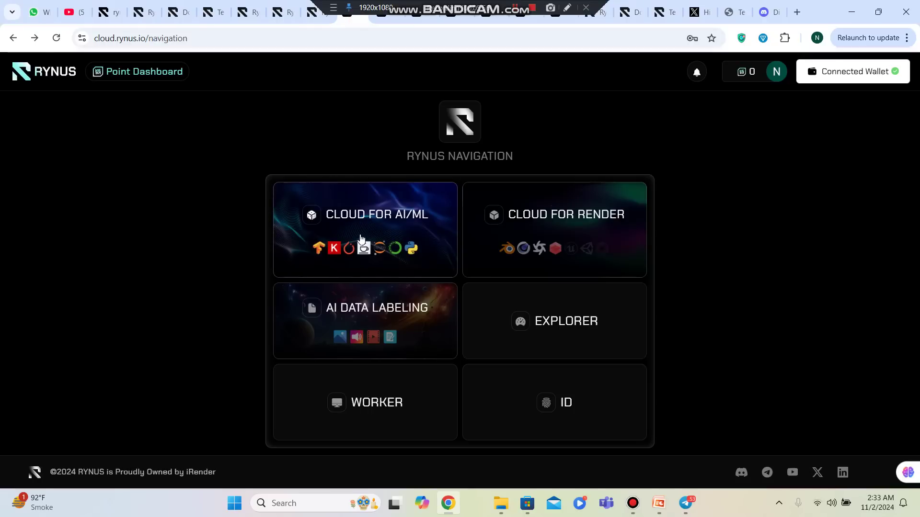
click(382, 21)
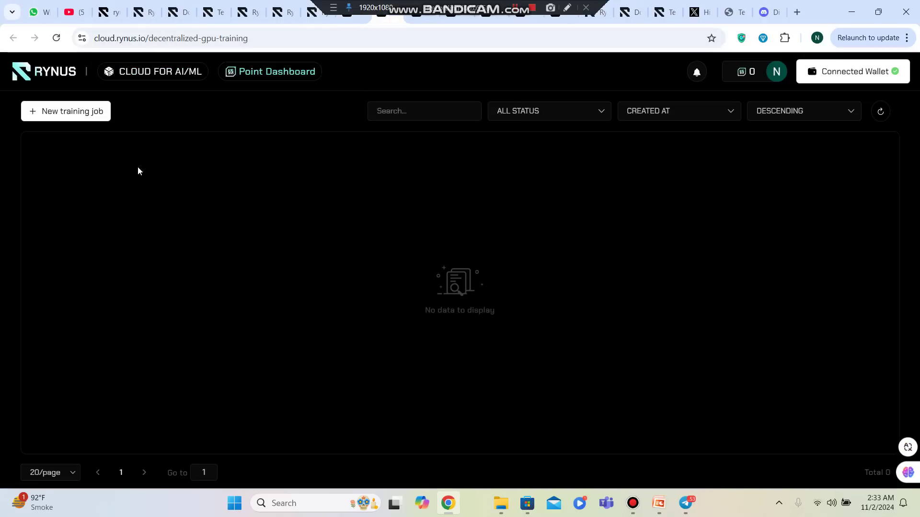
click(44, 116)
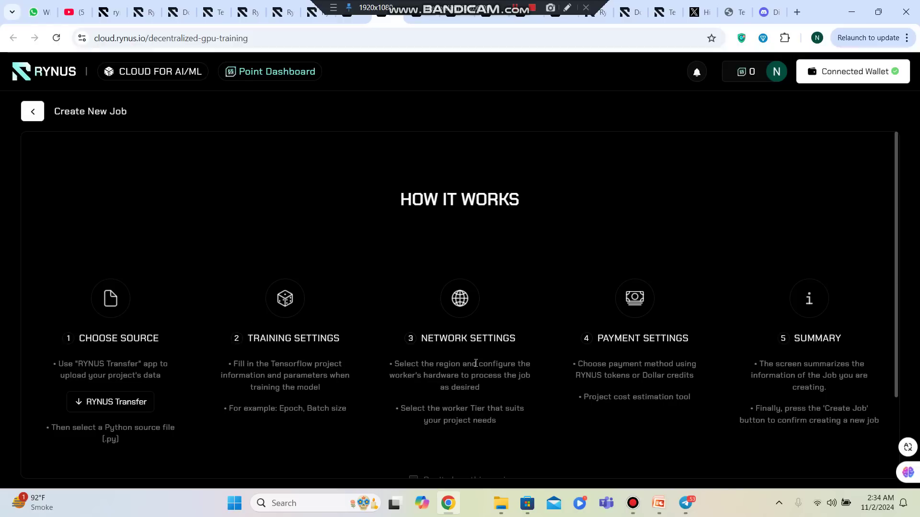
scroll(476, 364, down, 2)
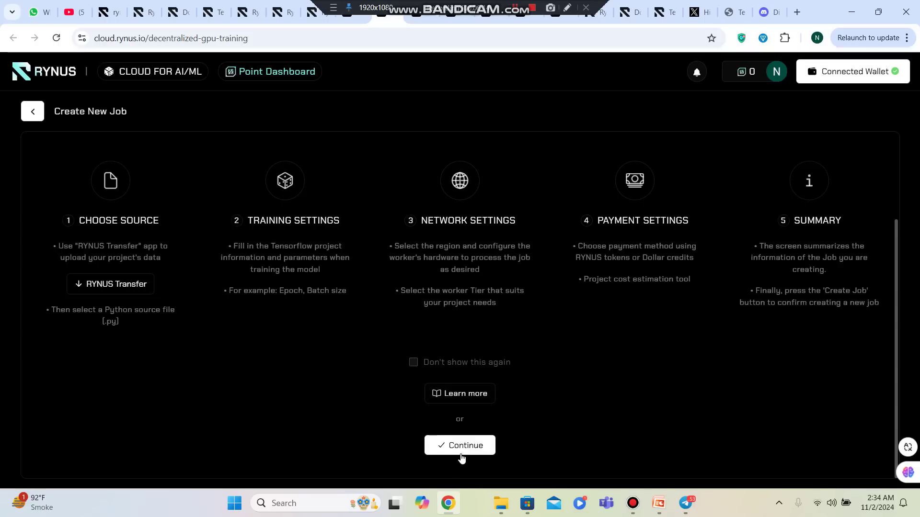
click(454, 450)
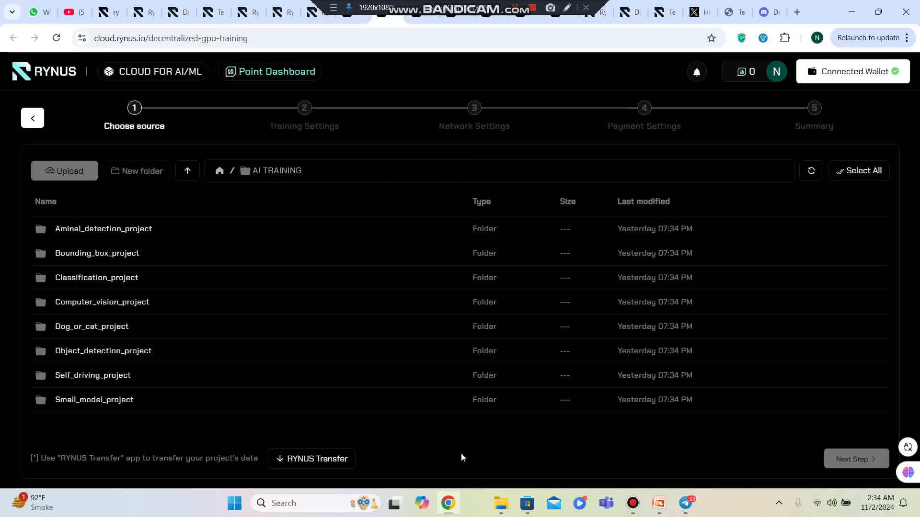
Select Aminal_detection_project.py from its folder as the job source.
click(139, 228)
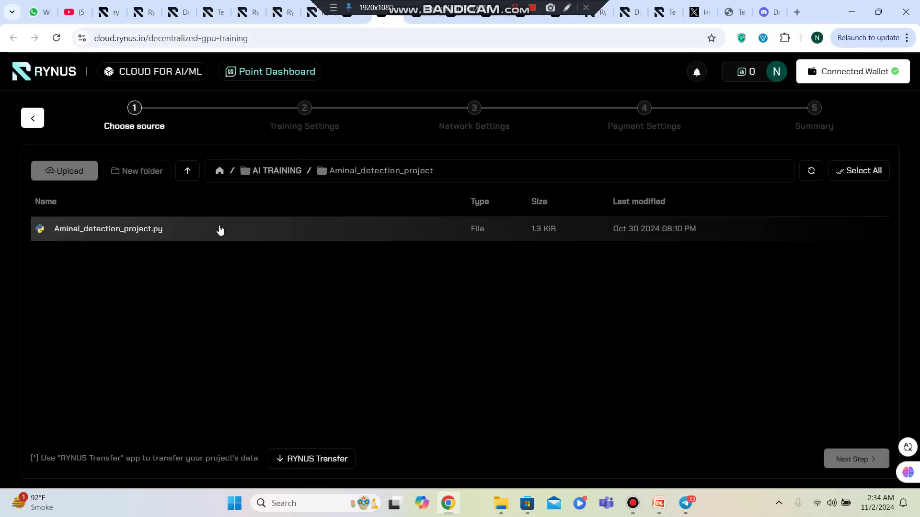
click(220, 230)
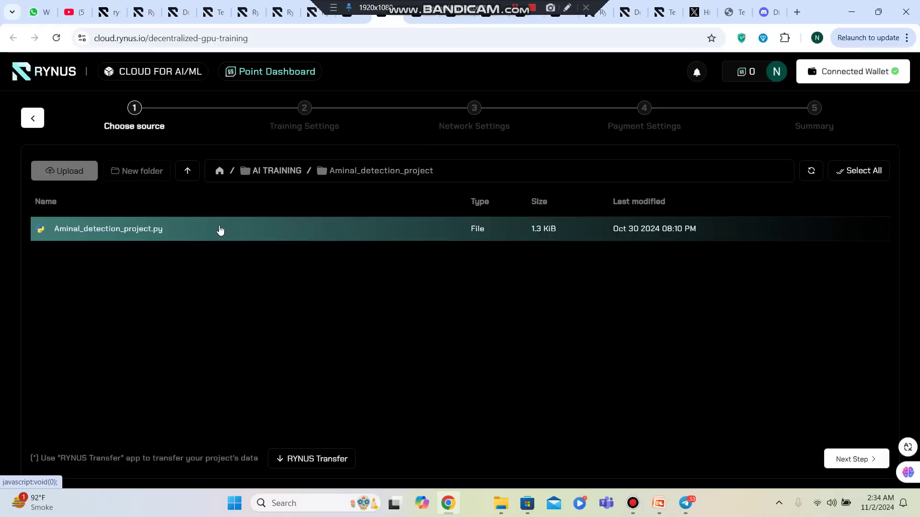
click(856, 461)
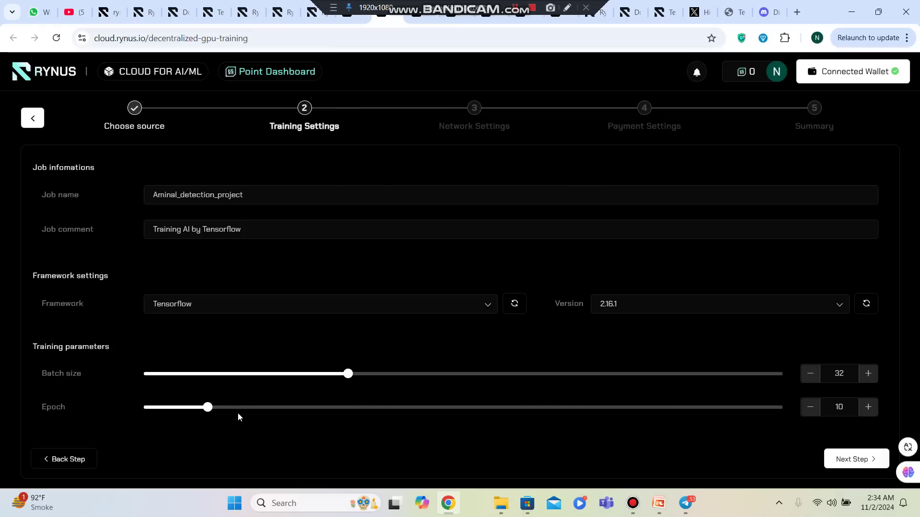
Keep the Auto GPU brand and advance through Network Settings to Payment Settings.
click(826, 457)
click(841, 462)
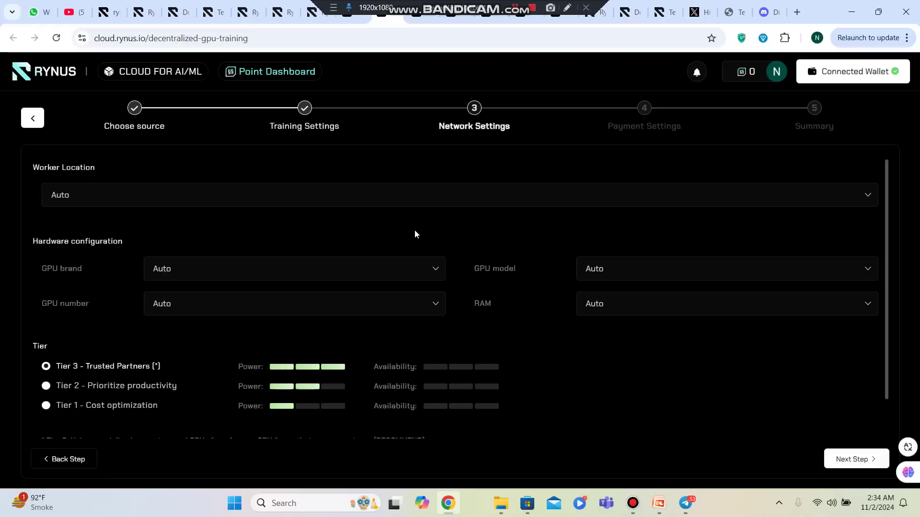
click(246, 273)
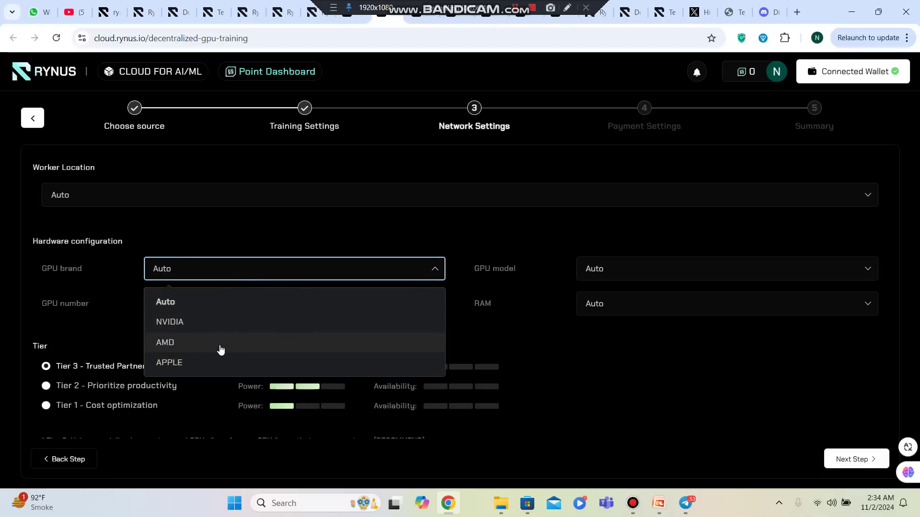
click(185, 229)
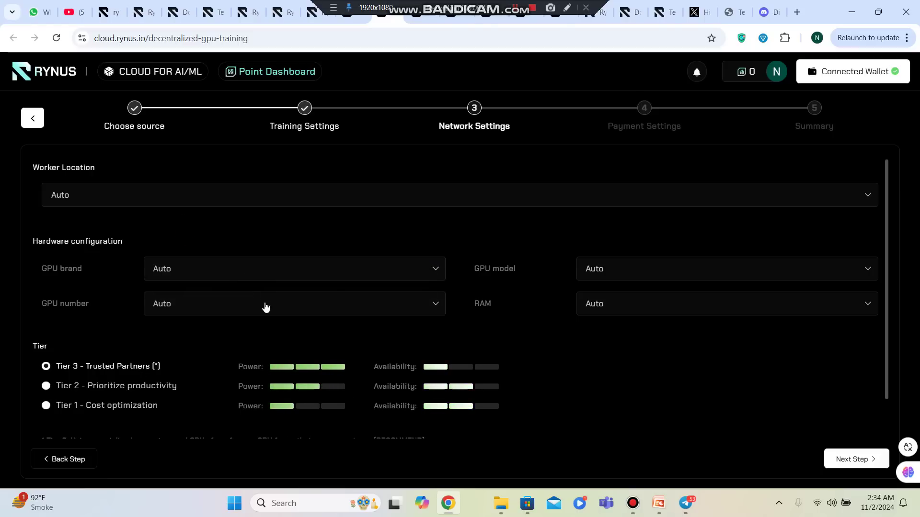
scroll(607, 300, down, 1)
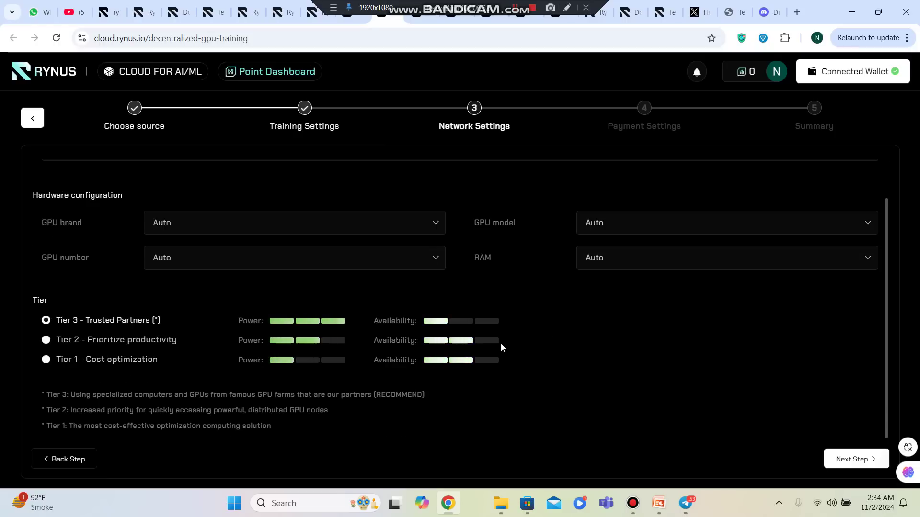
click(857, 462)
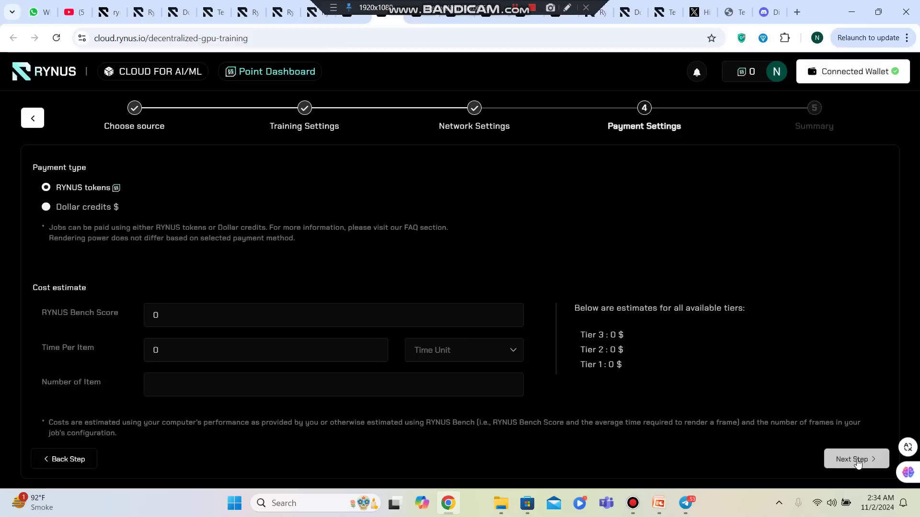
Create the Aminal_detection_project job from the Summary and dismiss the Congratulations popup.
click(858, 462)
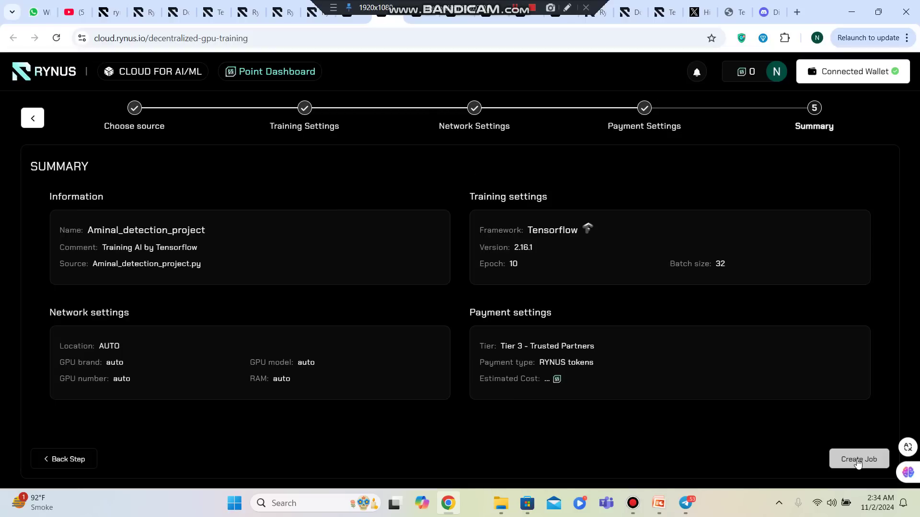
click(857, 460)
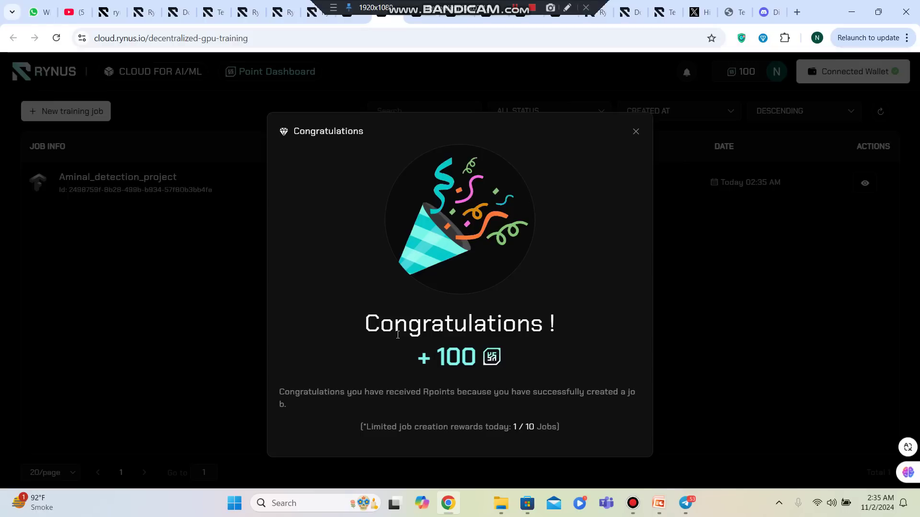
click(636, 133)
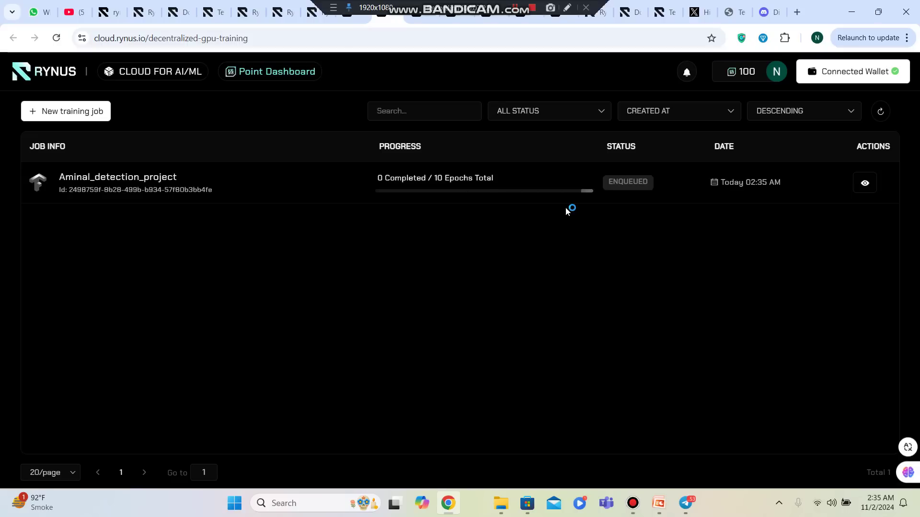
click(359, 19)
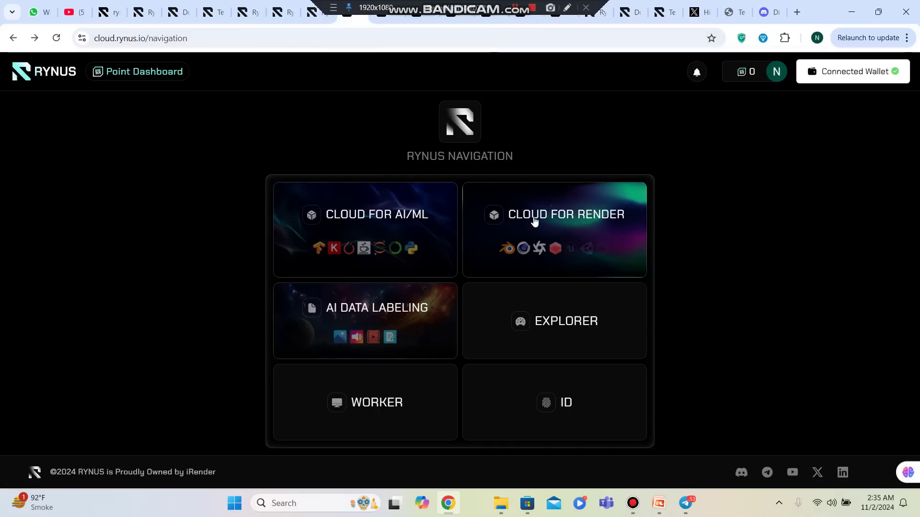
Check the GPU rendering and data-labeling job lists, then the Explorer network overview with worker map.
click(385, 24)
click(420, 18)
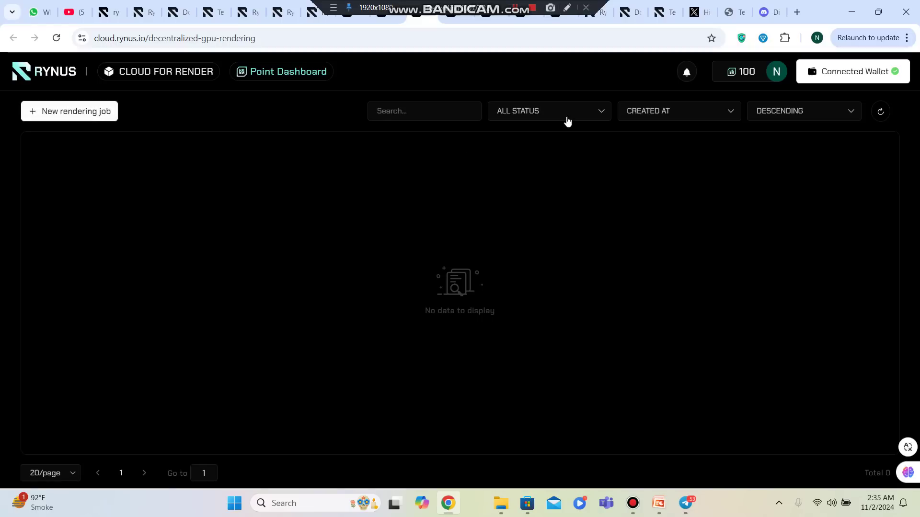
click(463, 22)
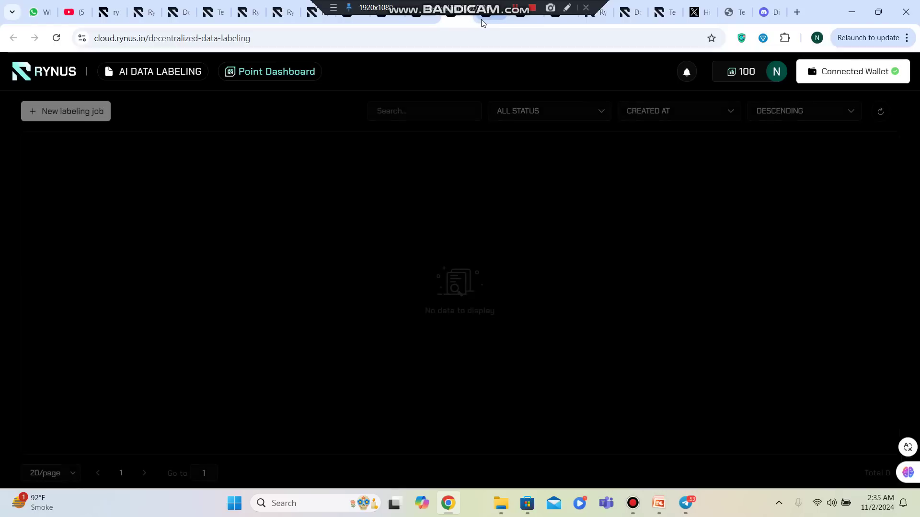
click(481, 21)
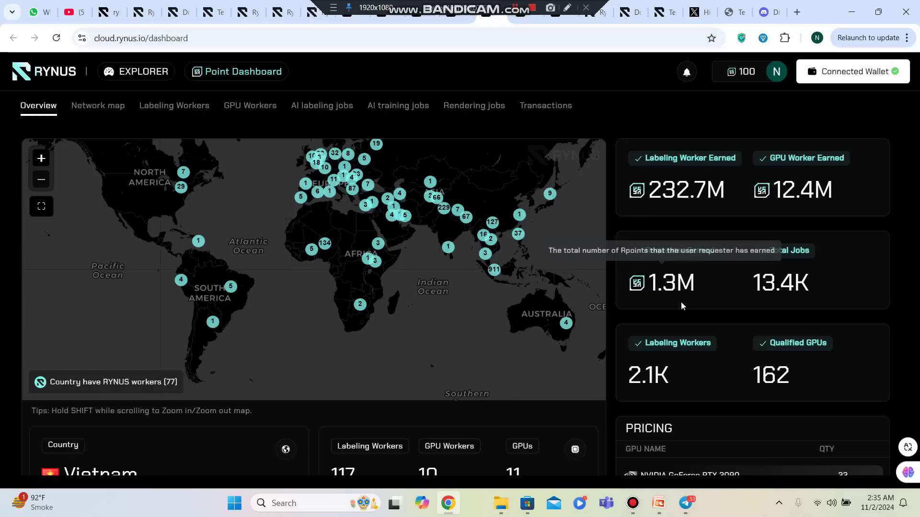
scroll(682, 301, down, 2)
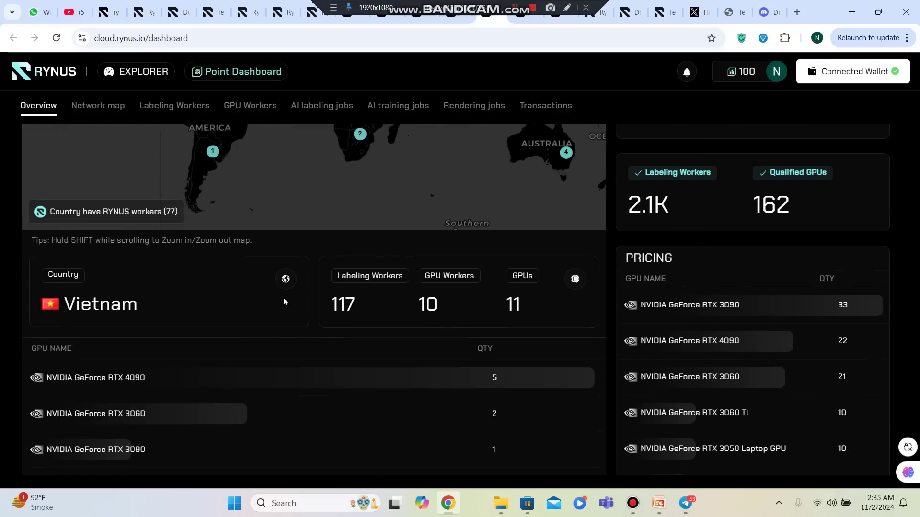
scroll(245, 302, up, 2)
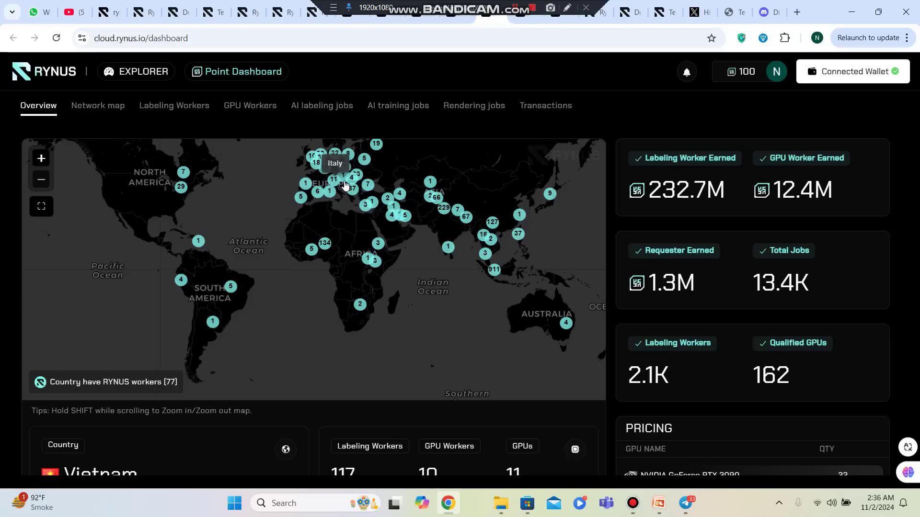
Go from the Explorer dashboard to the Worker management page, whose worker list is empty.
click(521, 17)
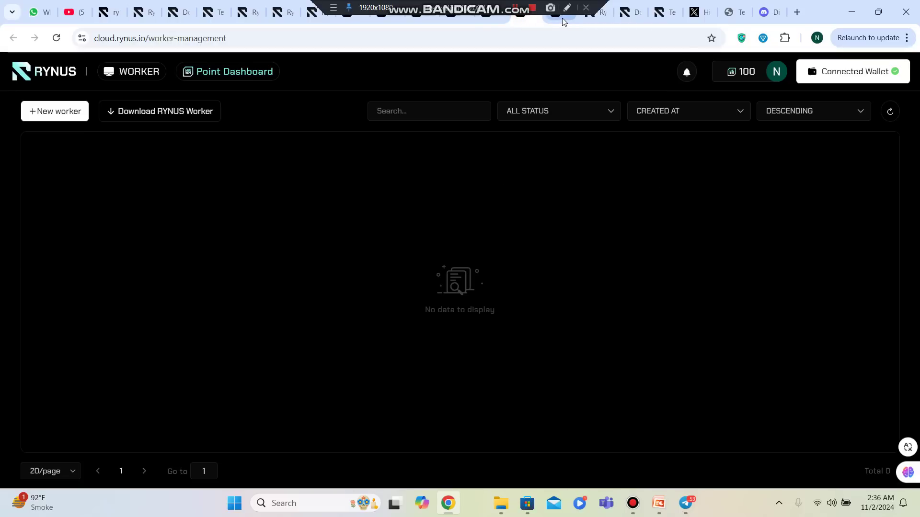
View the Create New Worker 'How It Works' guide, then the account ID profile page.
click(67, 113)
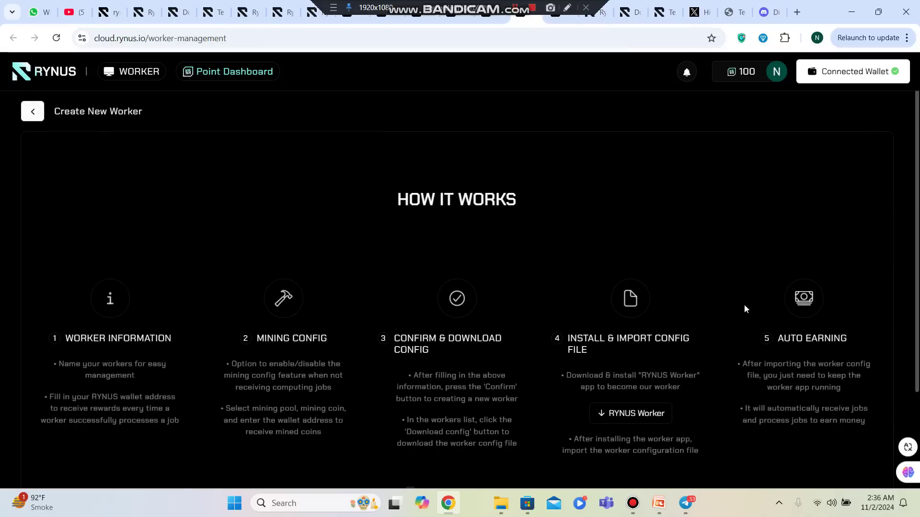
click(563, 27)
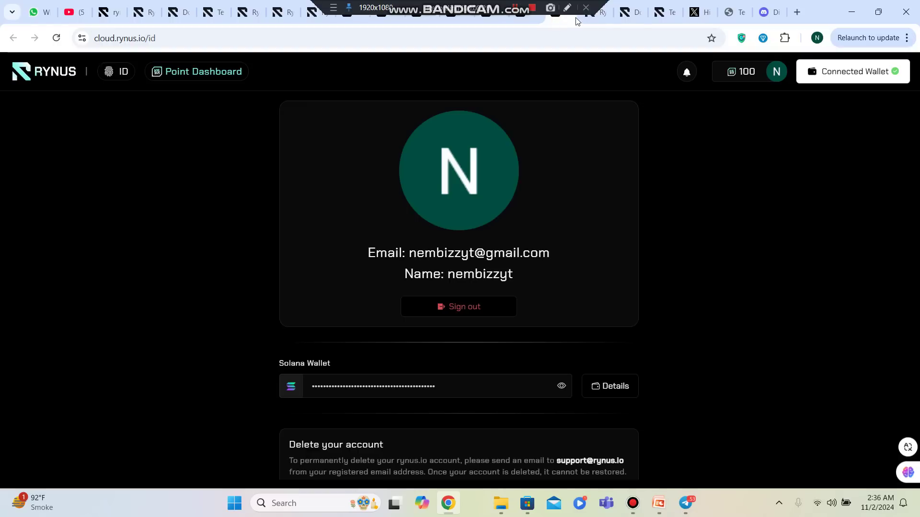
Browse the Sentry Node docs, docs home and Testnet Campaign pages, ending on Rynus.io's X profile.
click(586, 20)
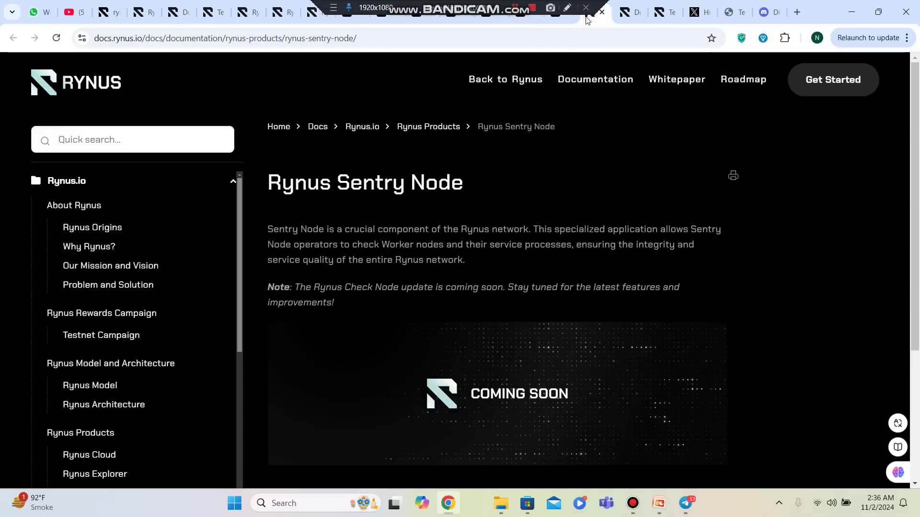
click(617, 12)
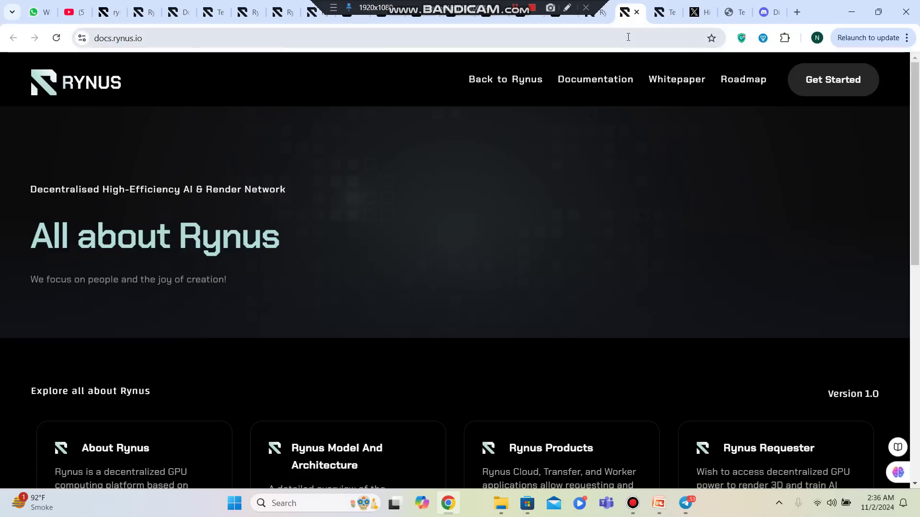
click(659, 15)
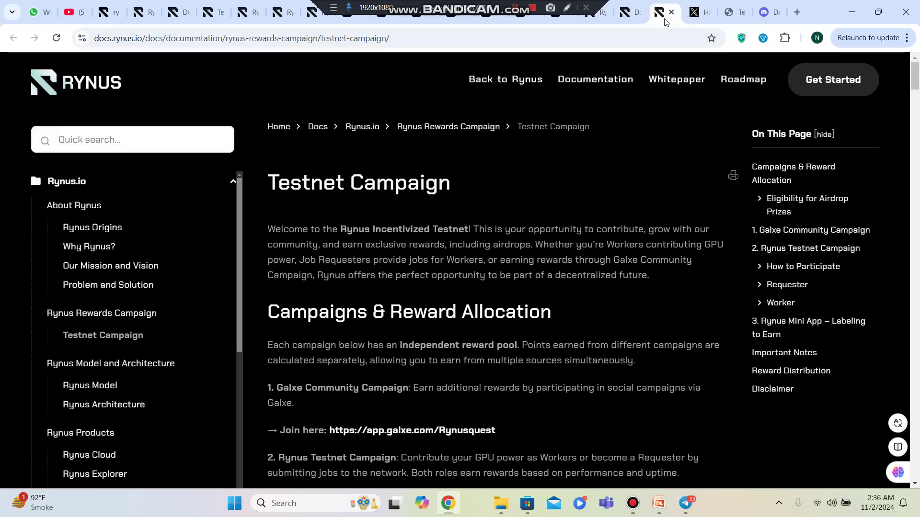
click(694, 13)
scroll(482, 295, down, 1)
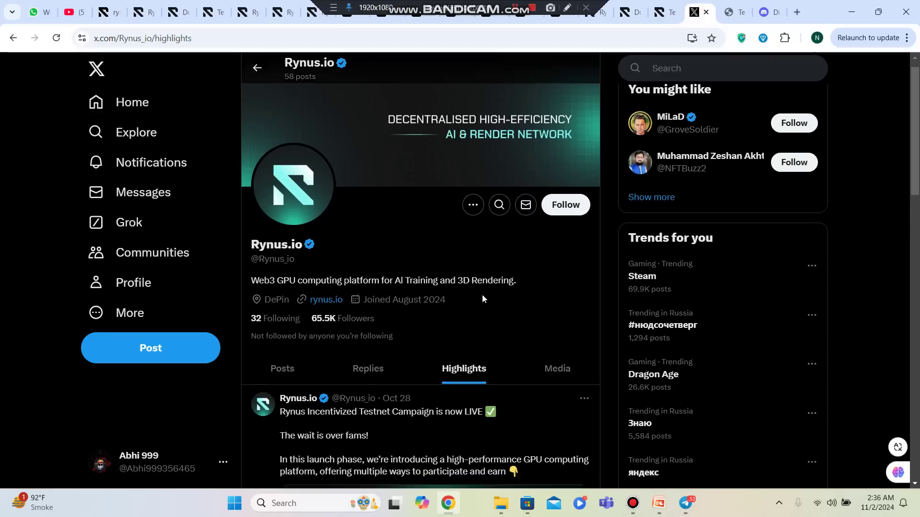
scroll(482, 296, down, 5)
scroll(482, 295, down, 4)
scroll(483, 301, down, 2)
scroll(482, 301, up, 7)
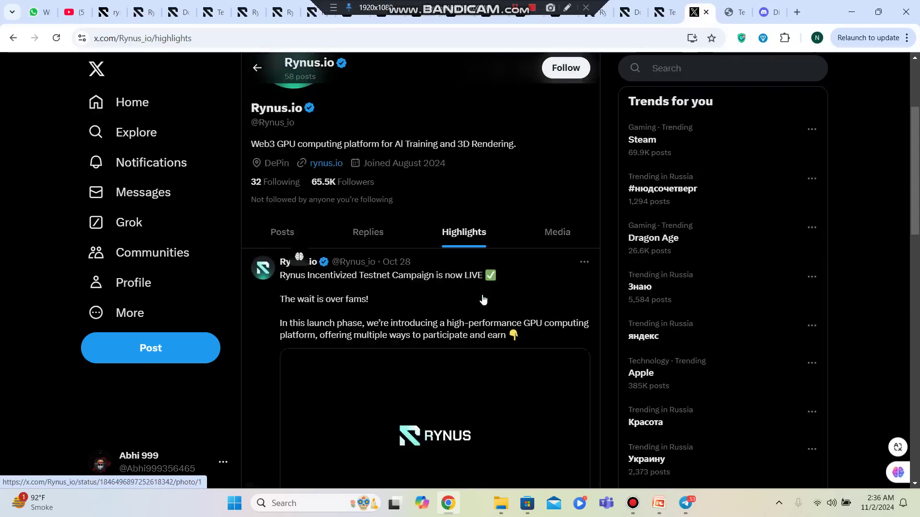
scroll(483, 298, up, 2)
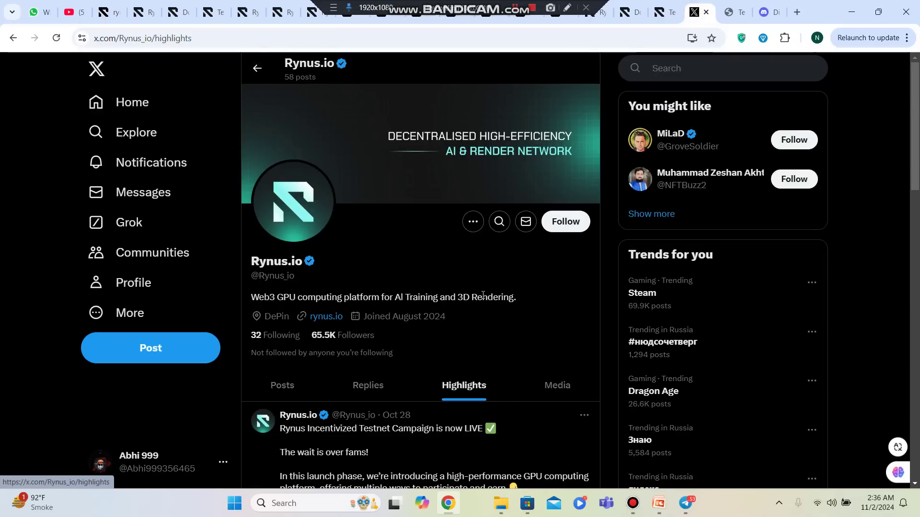
View Rynus's official Telegram announcement channel, then the Rynus Community Discord invite page.
click(723, 19)
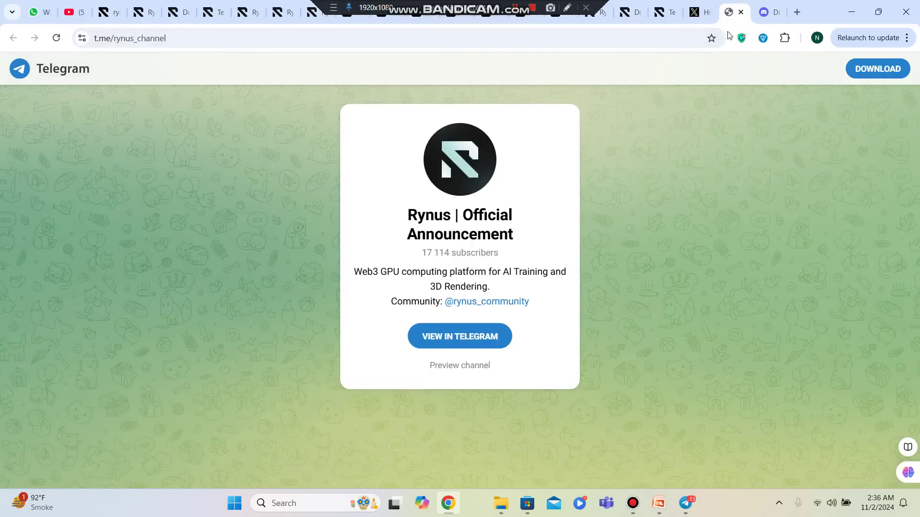
click(760, 18)
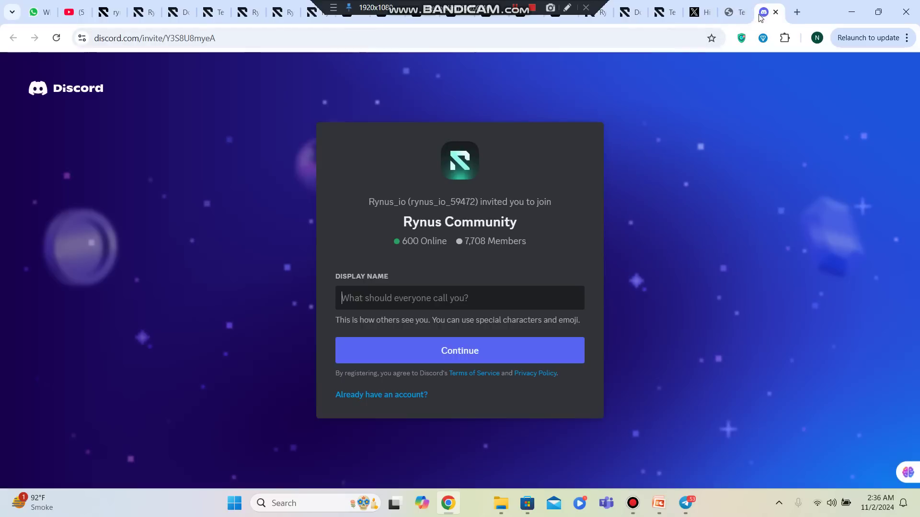